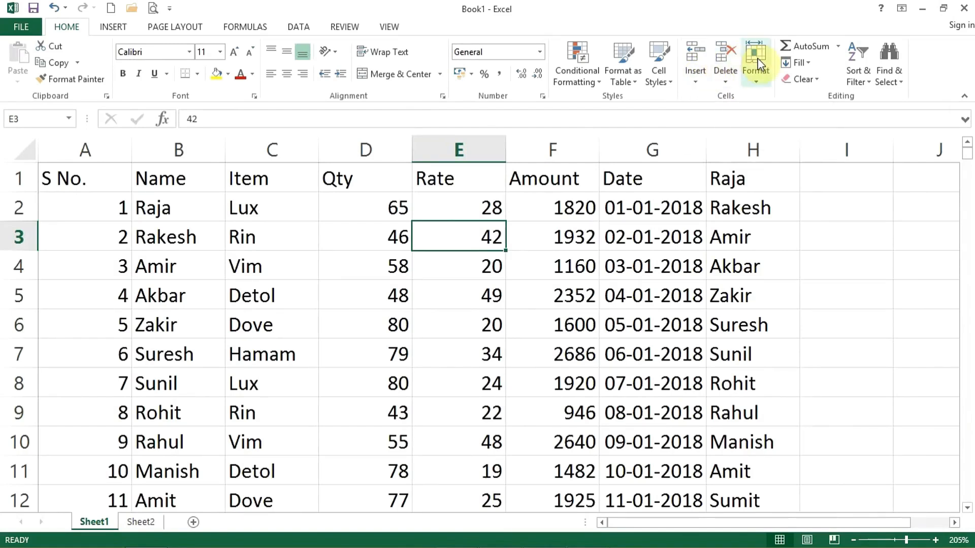
Select cells D5 and C8, then row 2 and column B, and finally header row 1.
click(359, 295)
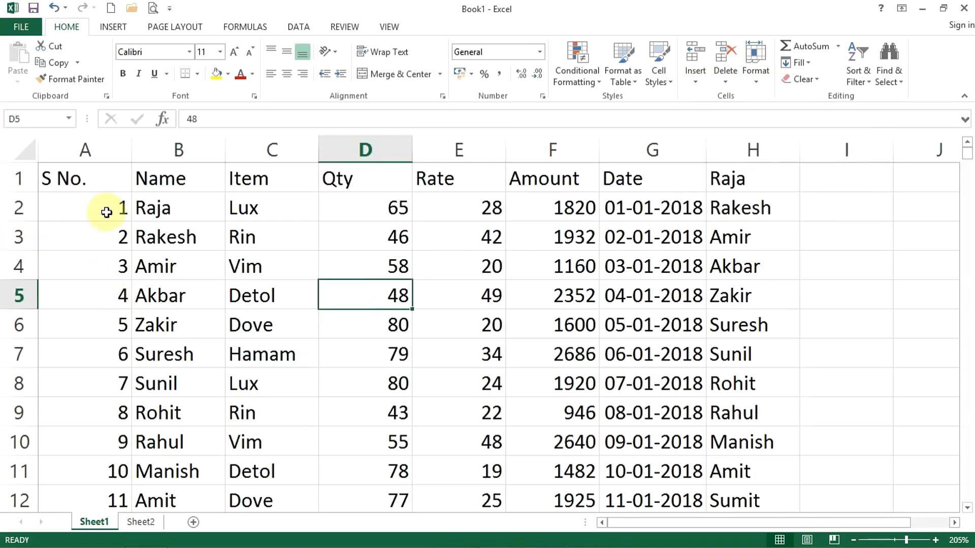
click(264, 380)
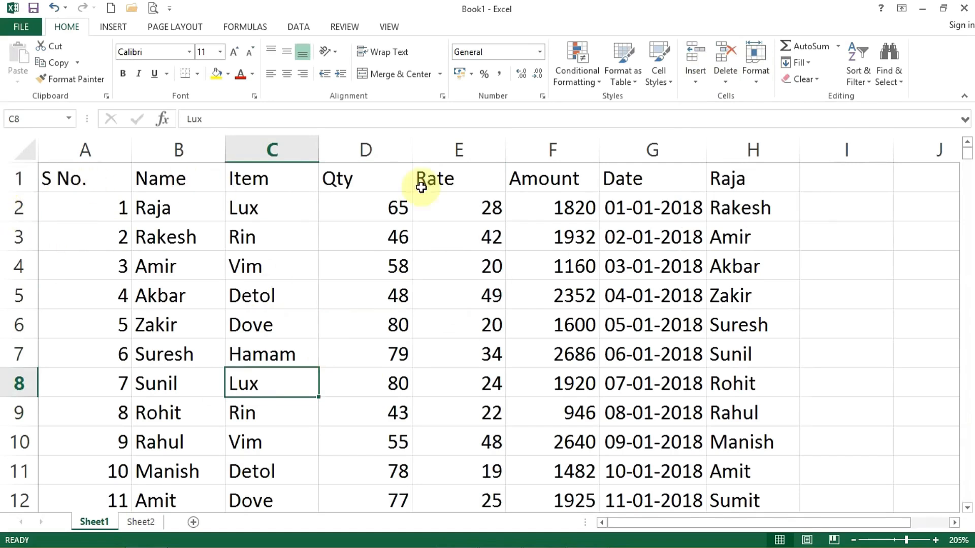
click(2, 174)
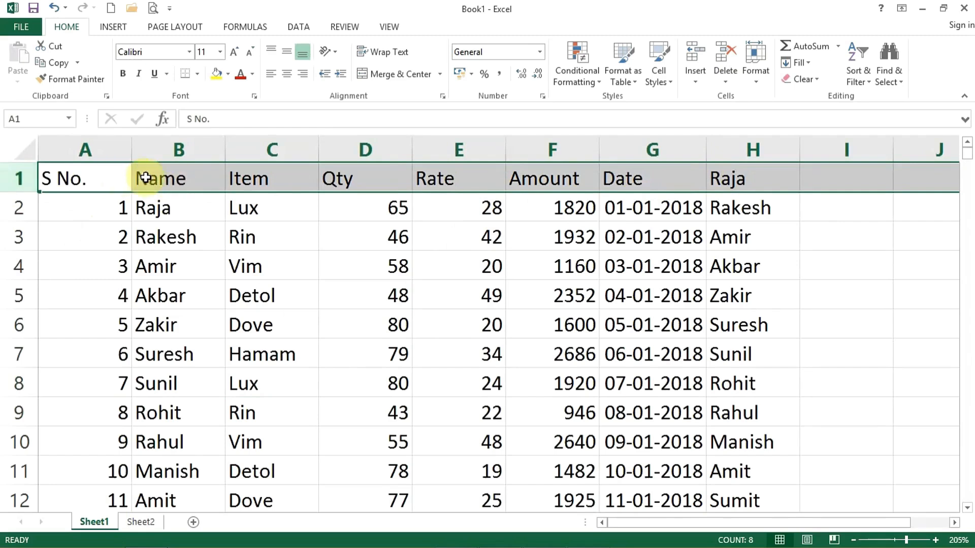
click(15, 212)
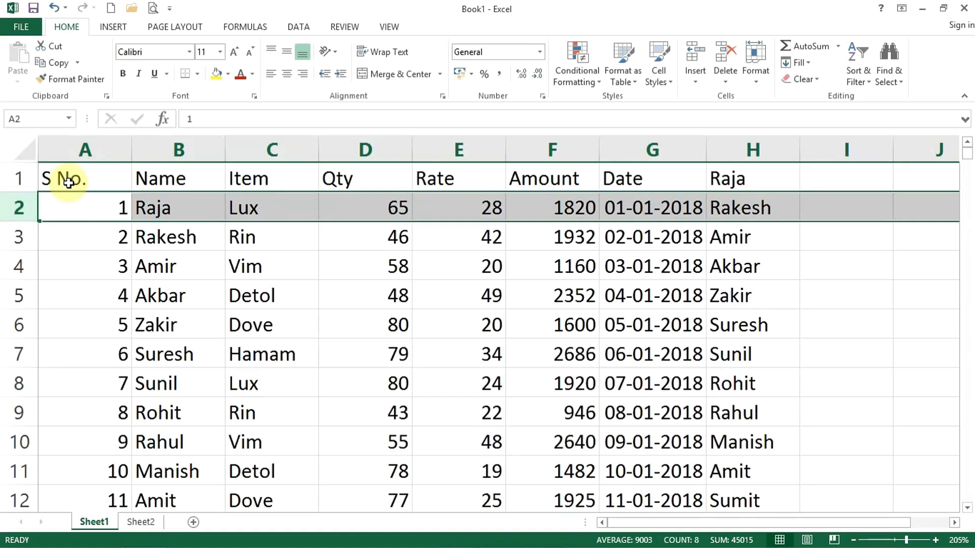
click(174, 149)
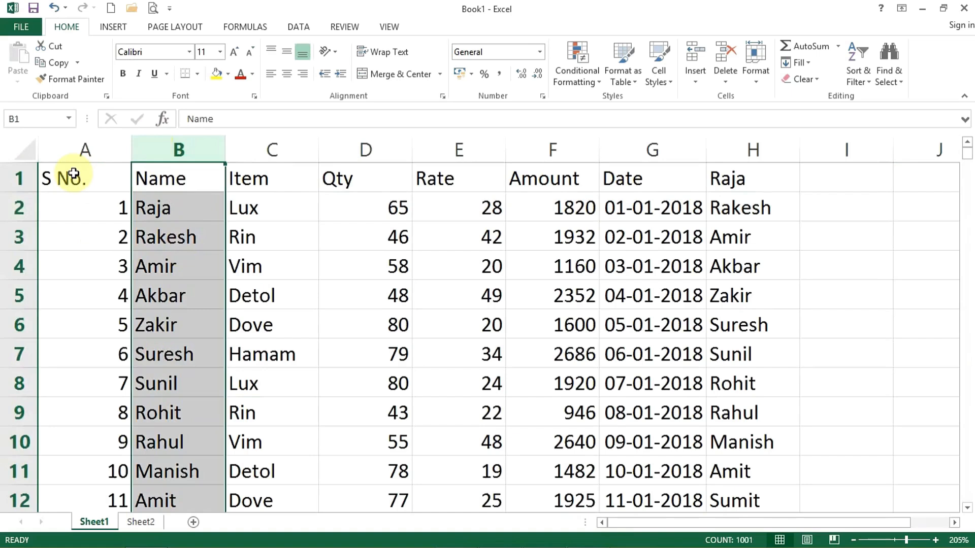
click(19, 179)
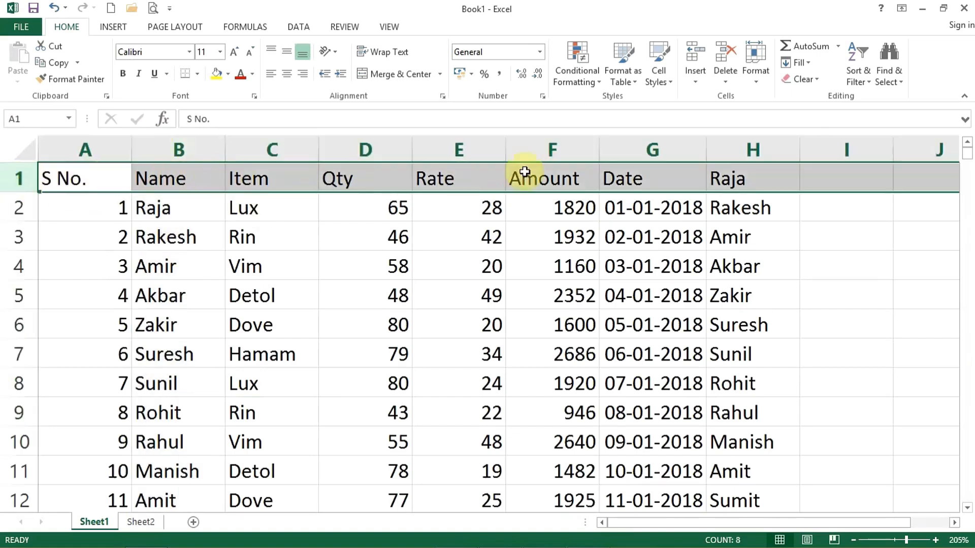
Insert a row at the top via Home > Insert and enter CTRL + '+'=insert in E1.
click(695, 60)
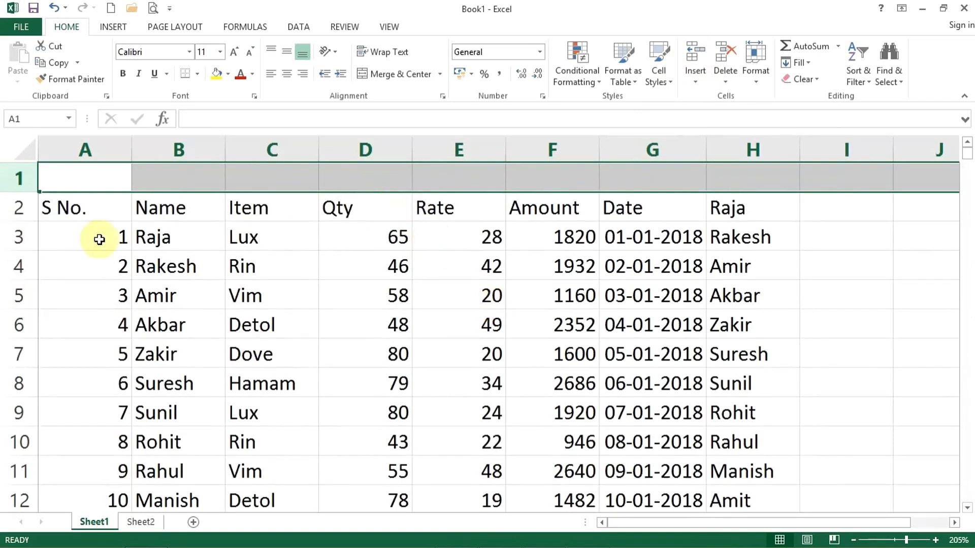
click(491, 183)
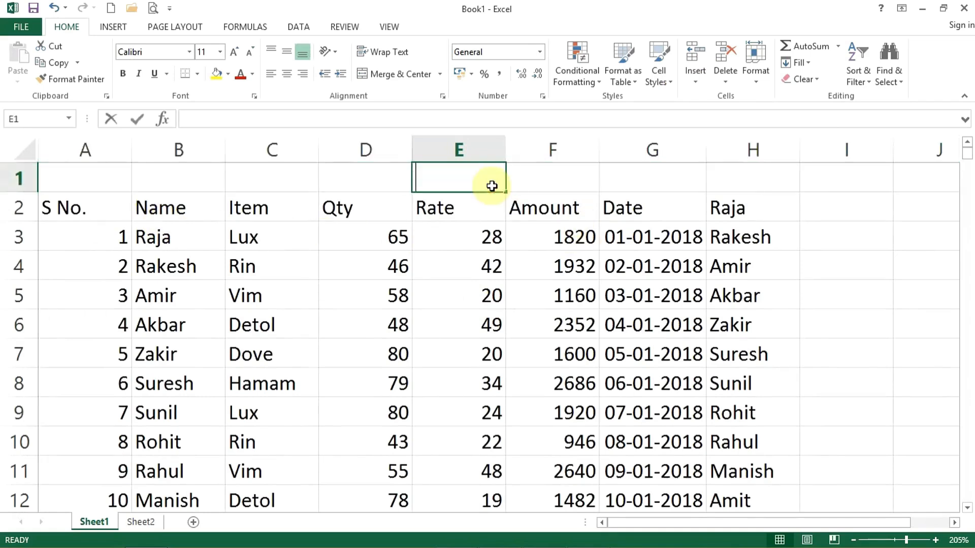
text(CTRL)
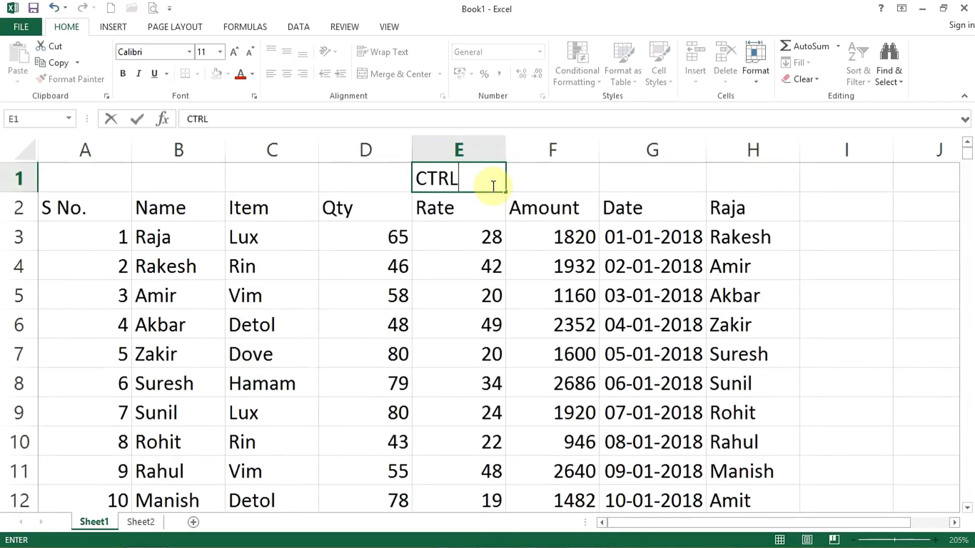
text( + '+'=inset)
key(BackSpace)
text(rt)
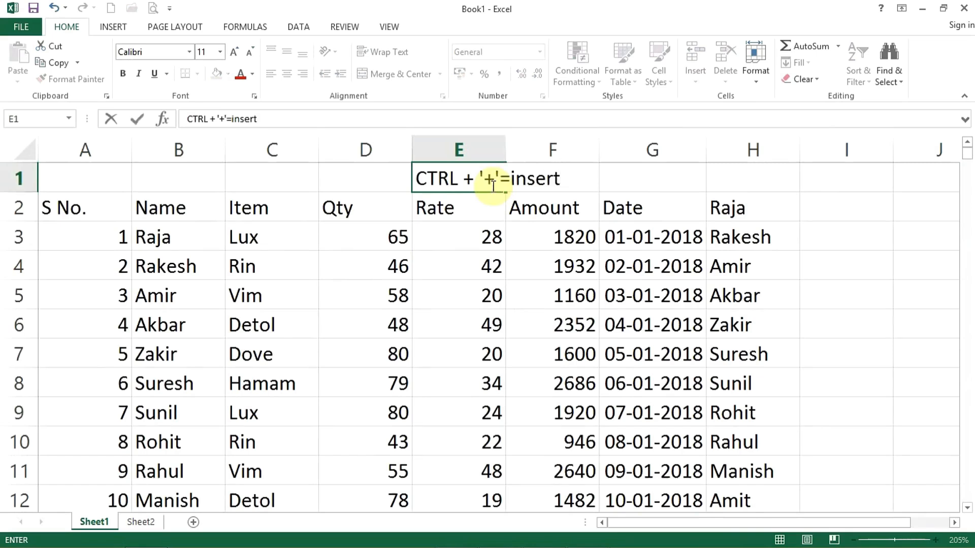
key(Return)
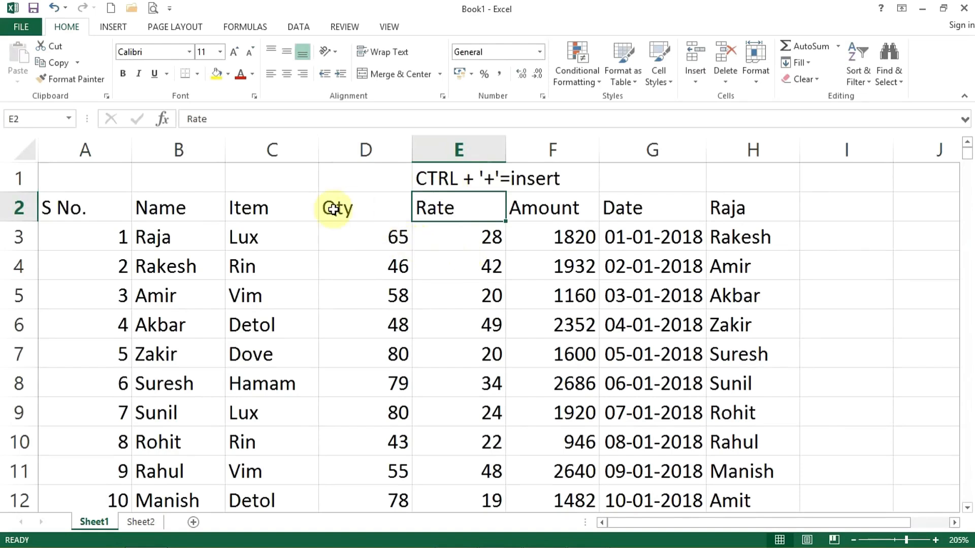
Delete row 1 with Ctrl+minus, add a fresh blank row with Ctrl+plus, and reselect row 1.
click(18, 183)
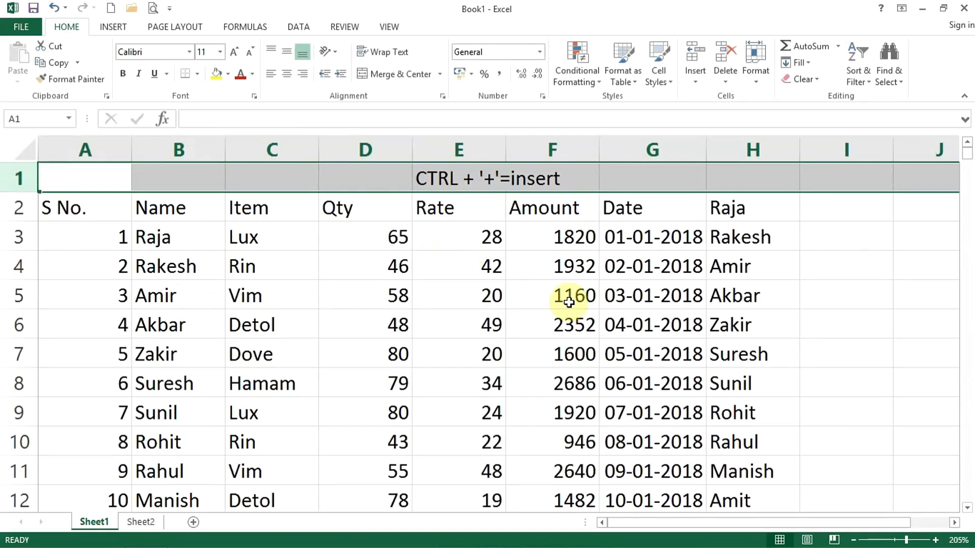
key(ctrl+minus)
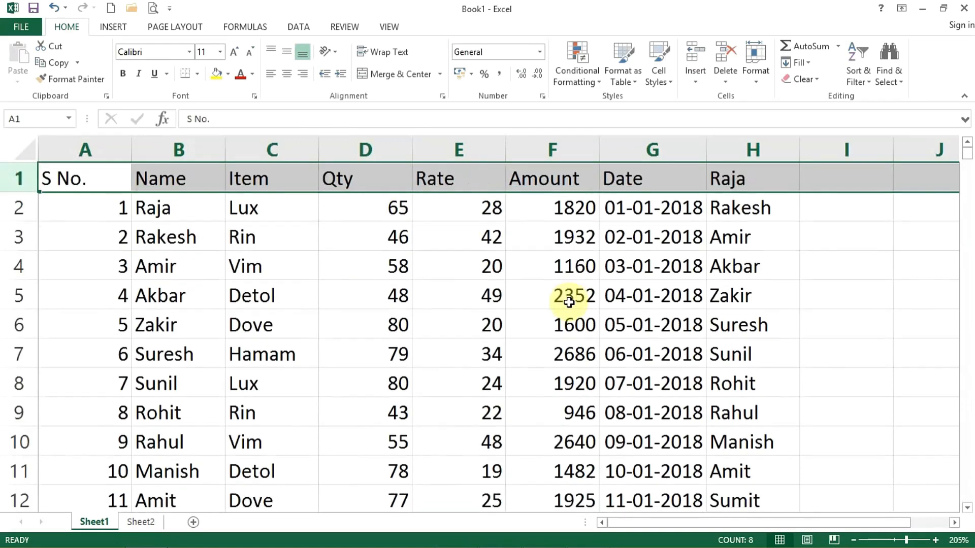
key(ctrl+plus)
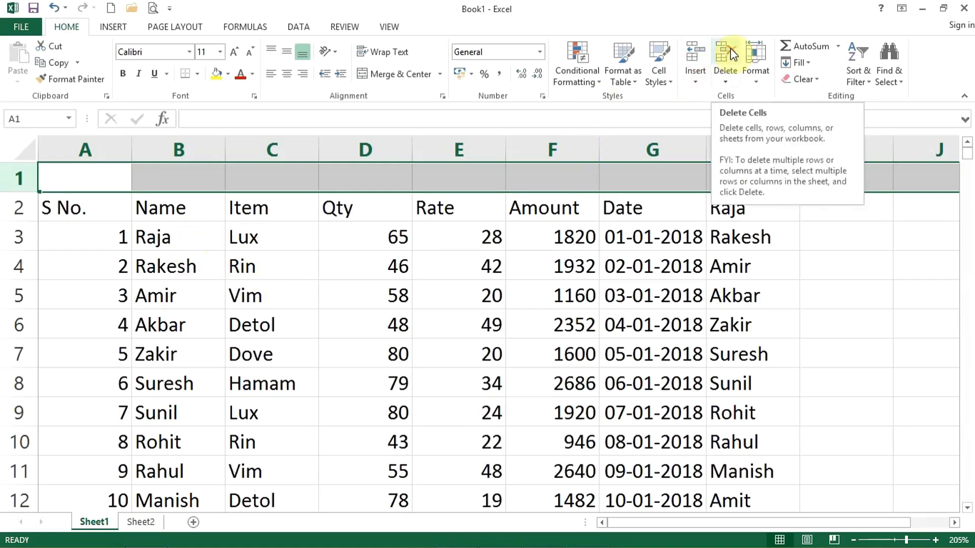
click(130, 210)
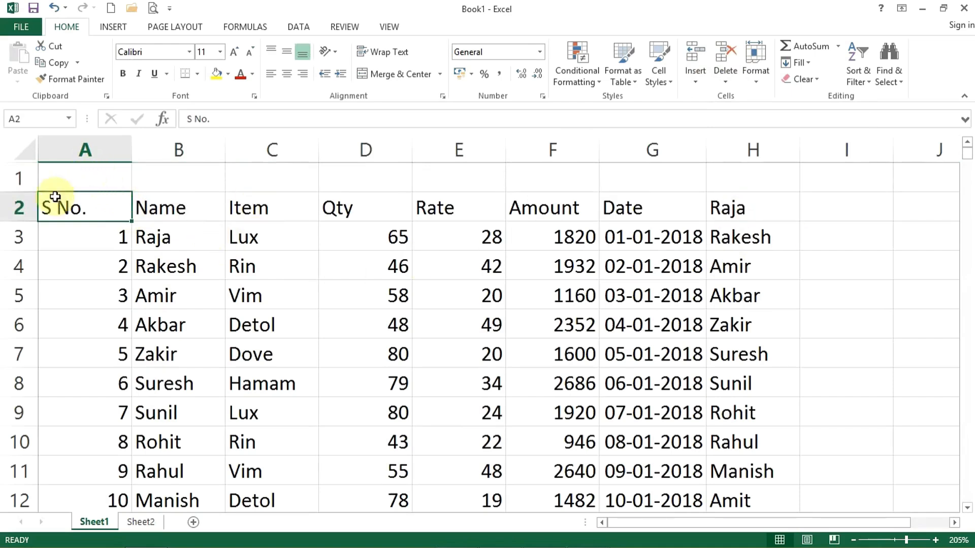
click(20, 178)
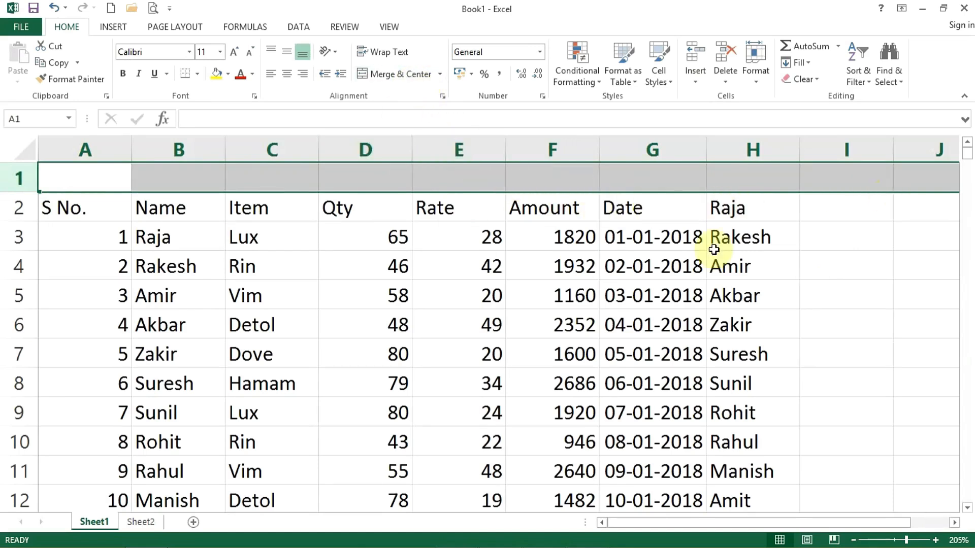
Merge and center A1:H1 and type the title 'Employee Data'.
drag(84, 180, 714, 172)
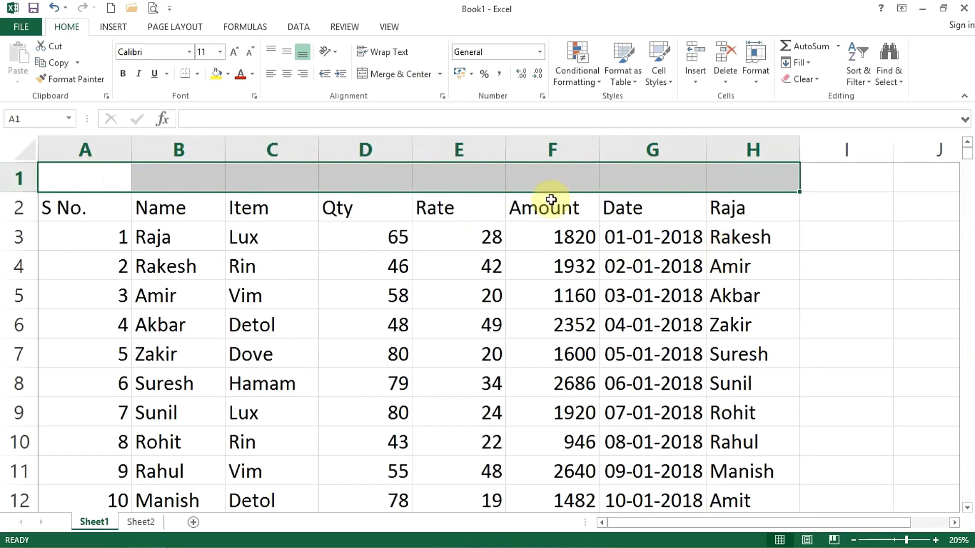
click(386, 74)
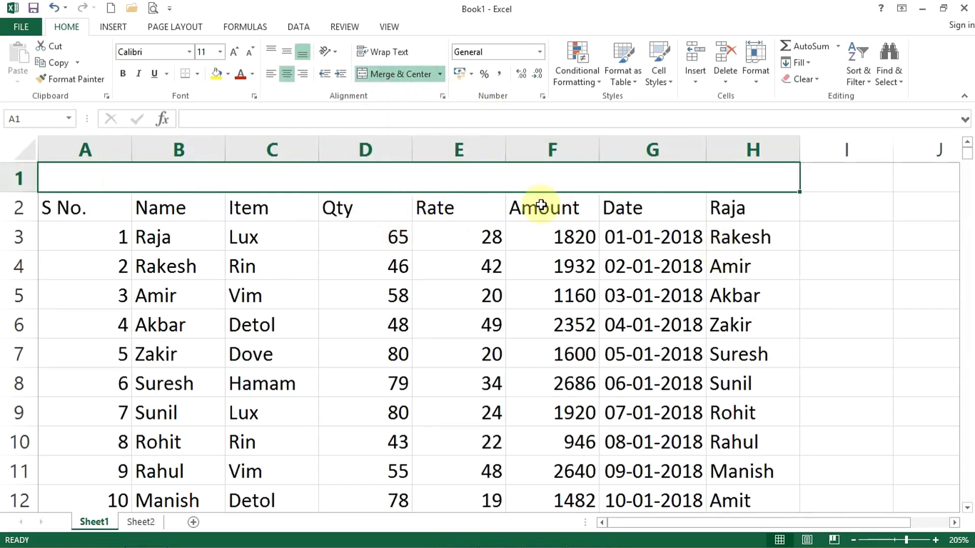
text(Em)
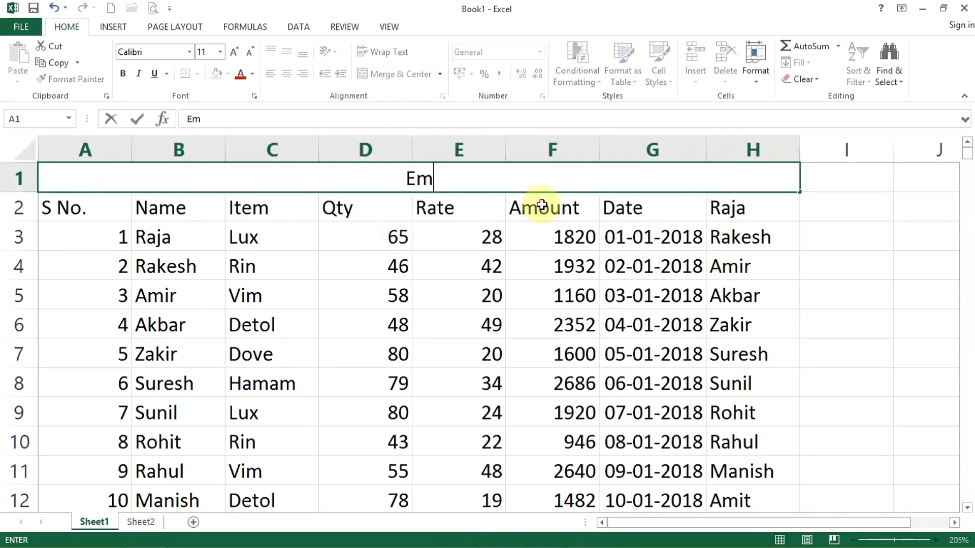
text(ployee Data)
key(Return)
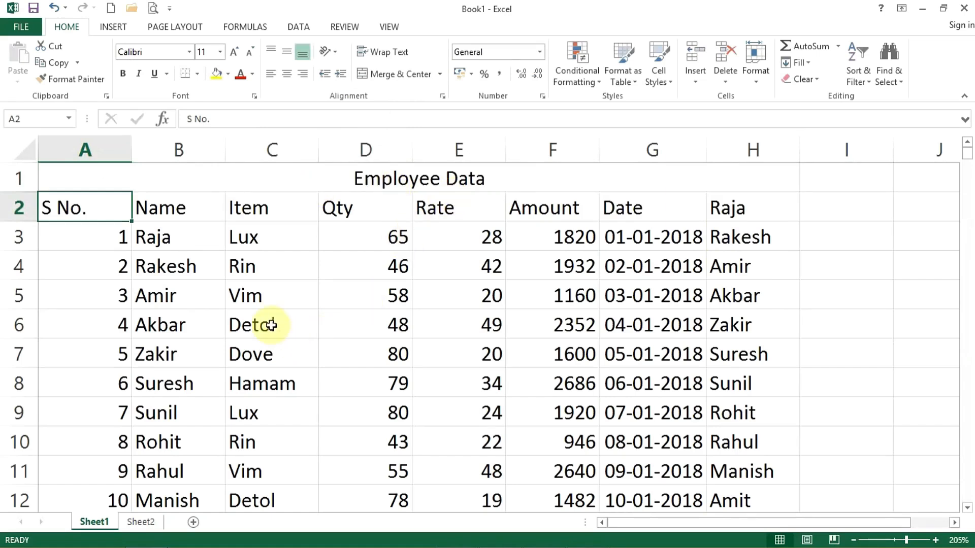
Select the items in C5:C8 and insert blank cells there using Shift cells down, after undoing a first insert.
drag(257, 296, 259, 379)
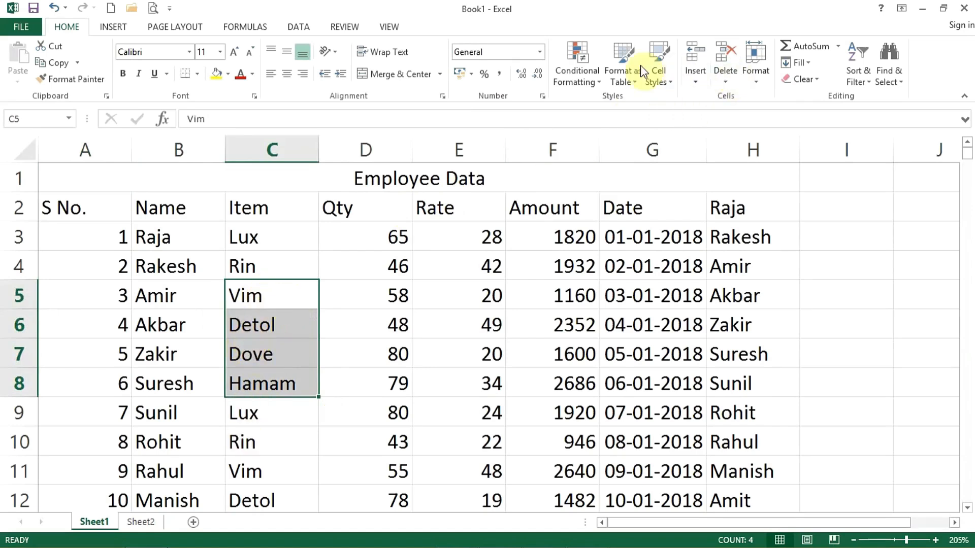
click(690, 60)
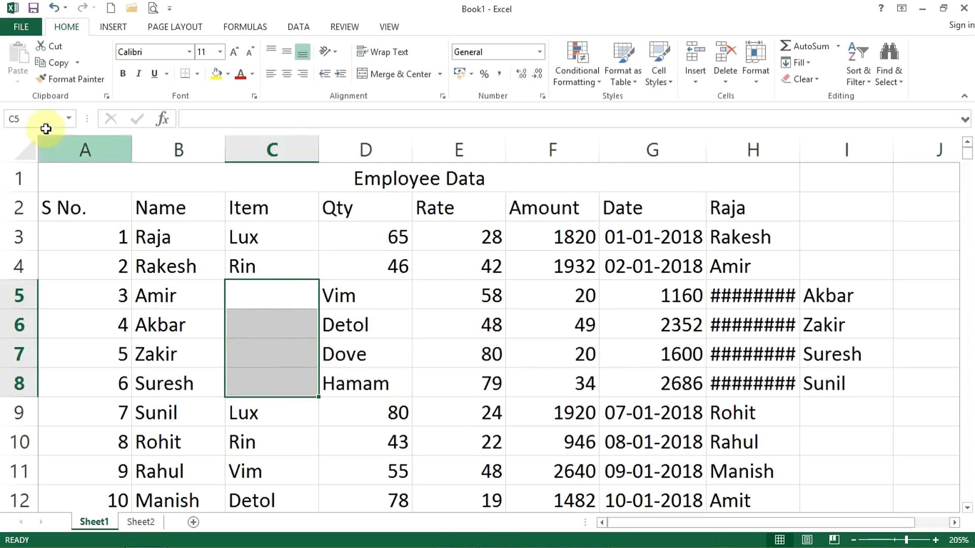
click(55, 9)
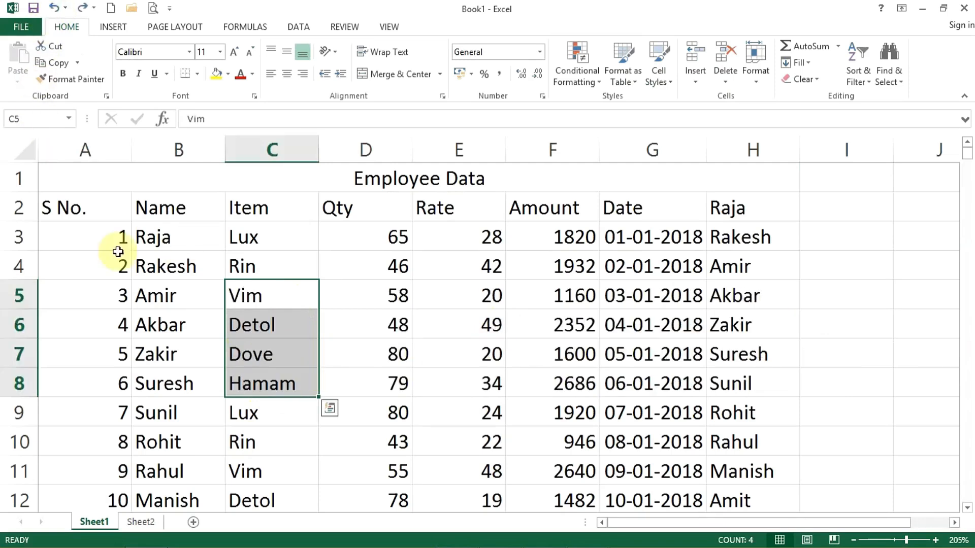
click(695, 76)
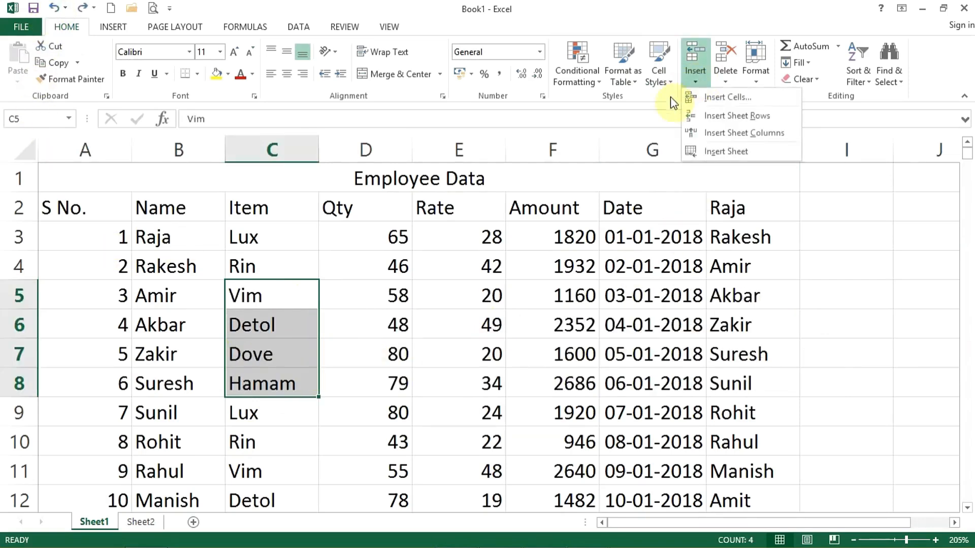
click(719, 99)
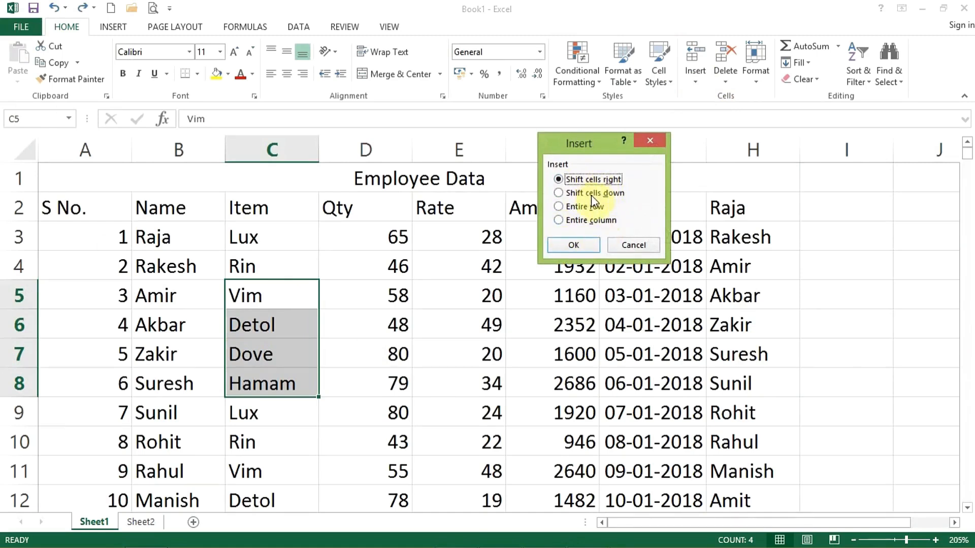
click(575, 194)
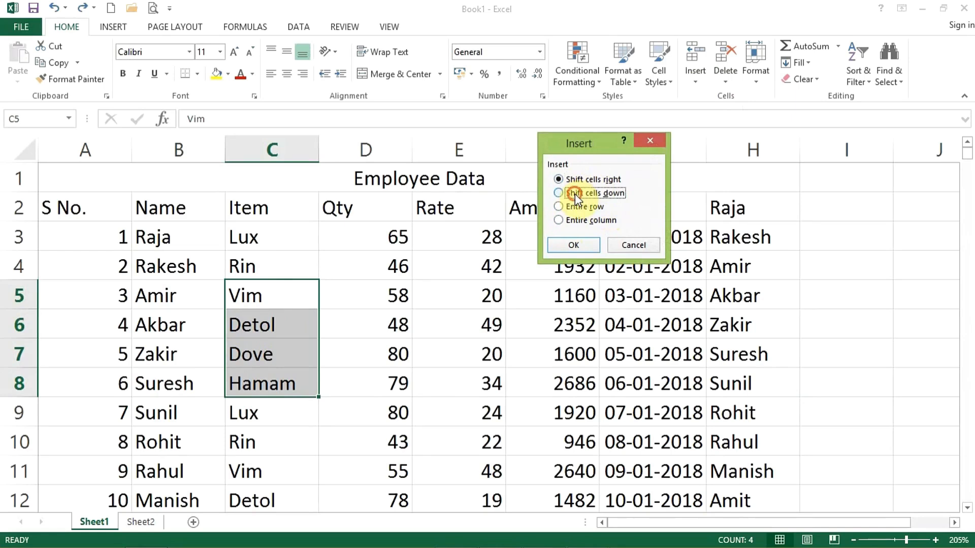
click(565, 243)
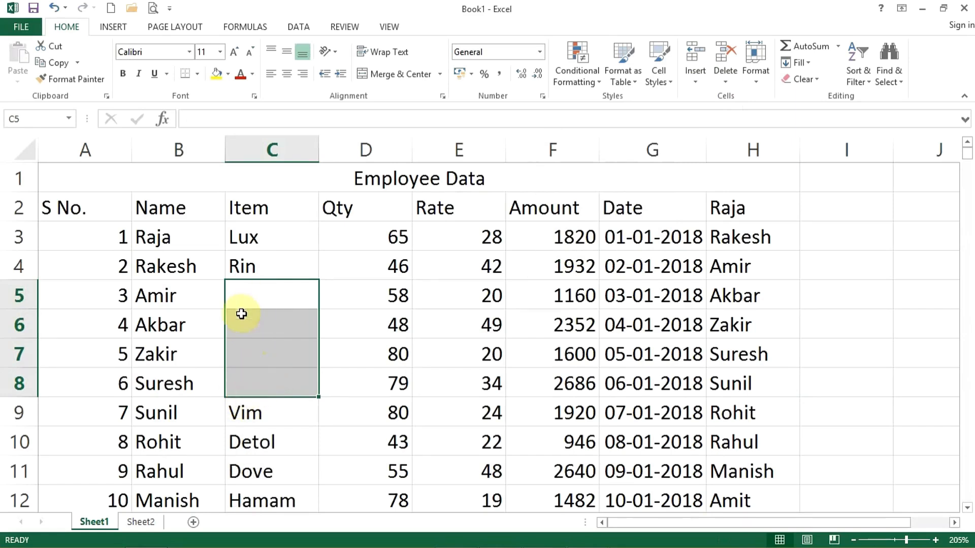
Delete the blank cells C5:C8 using the Shift cells up option.
click(732, 87)
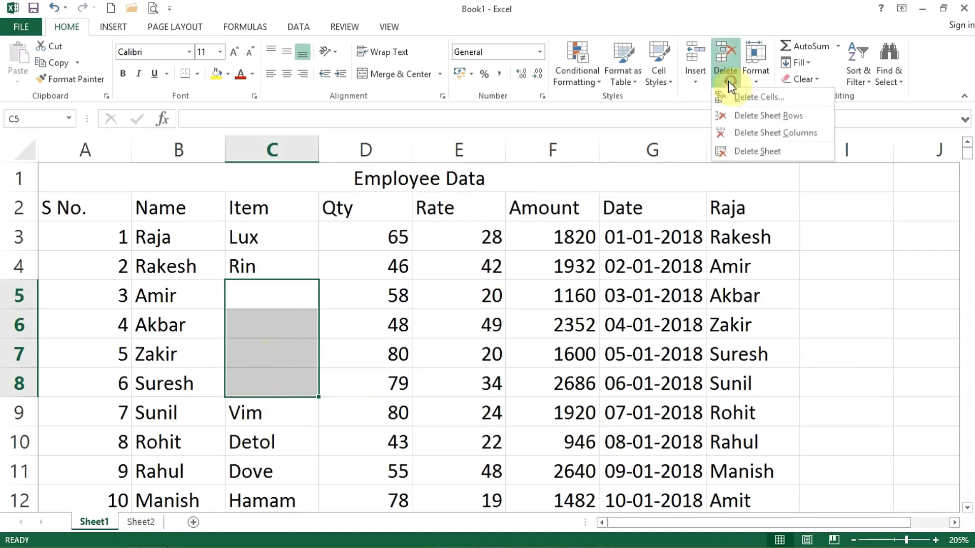
click(740, 102)
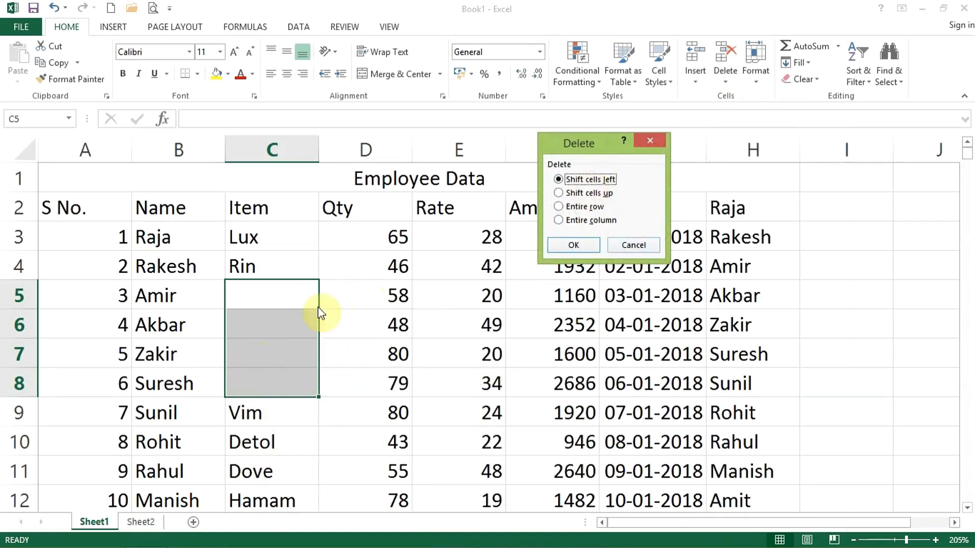
click(599, 193)
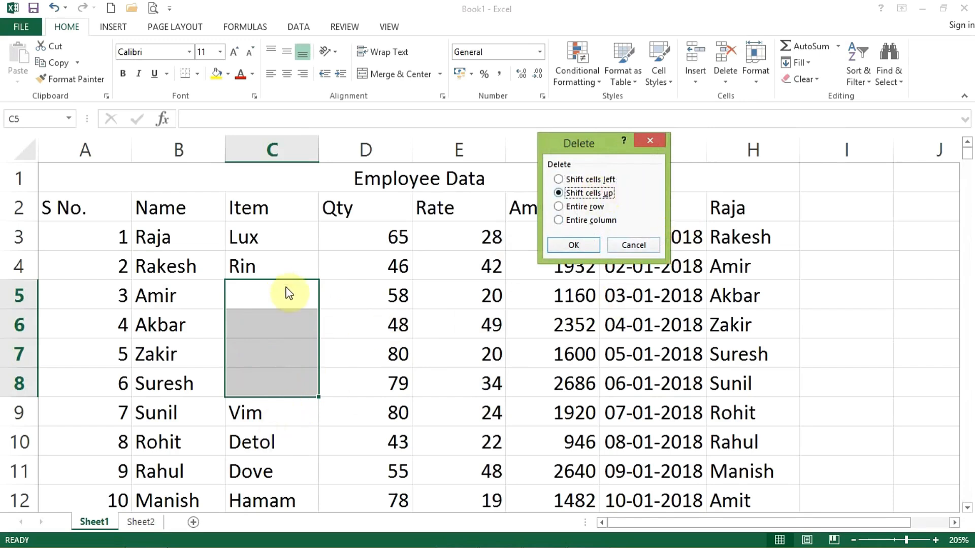
click(592, 247)
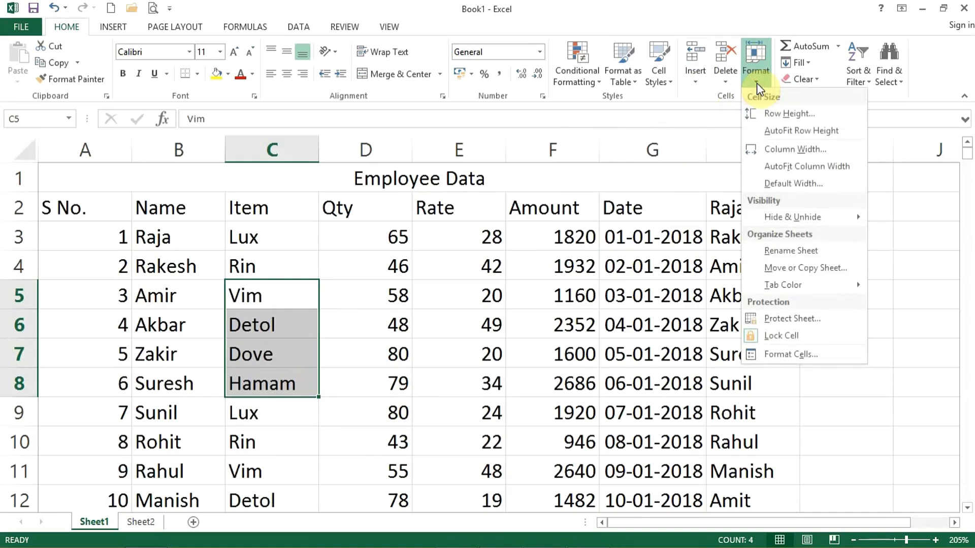
Drag column D wider, give rows 5–8 a row height of 16, and bring up Column Width.
click(510, 326)
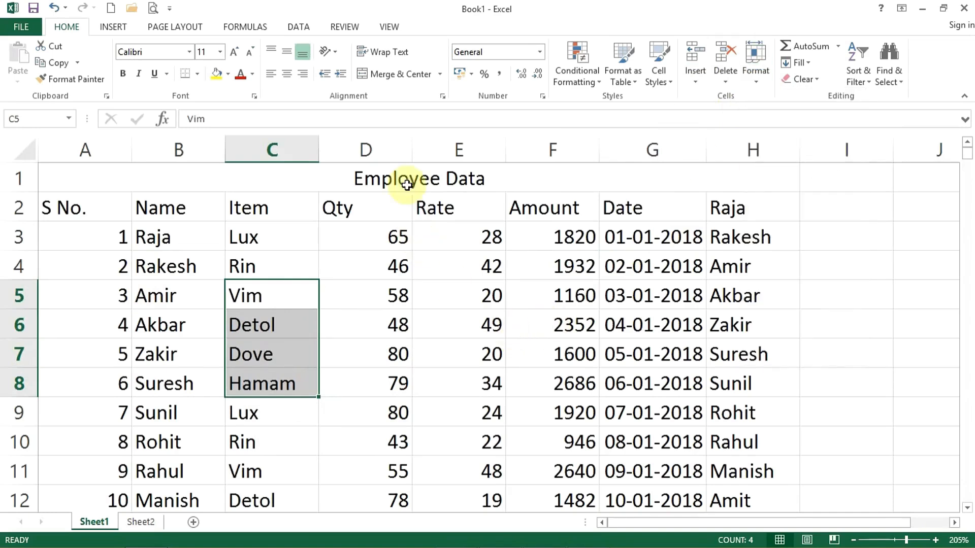
mouse_move(409, 152)
mouse_down()
mouse_move(463, 148)
mouse_move(420, 148)
mouse_up()
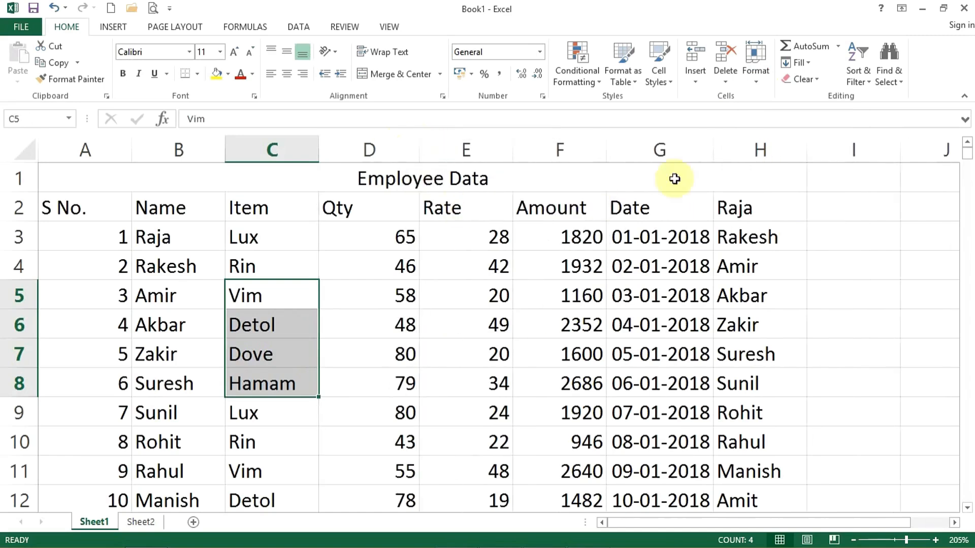
click(756, 66)
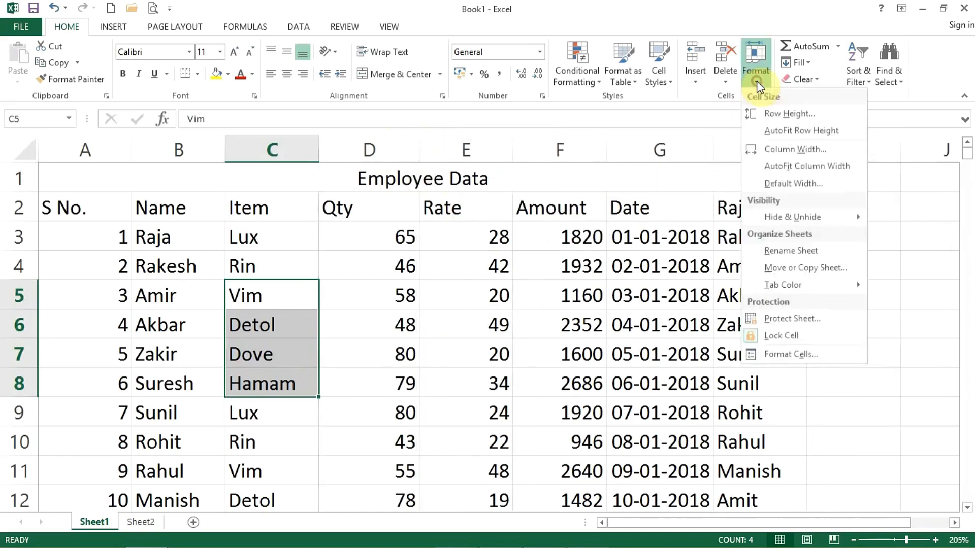
click(776, 113)
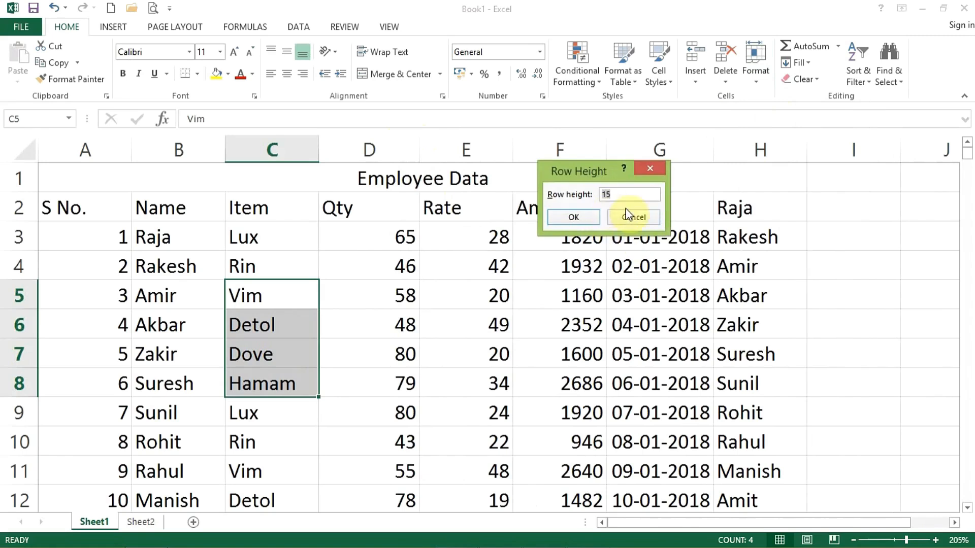
text(16)
key(Return)
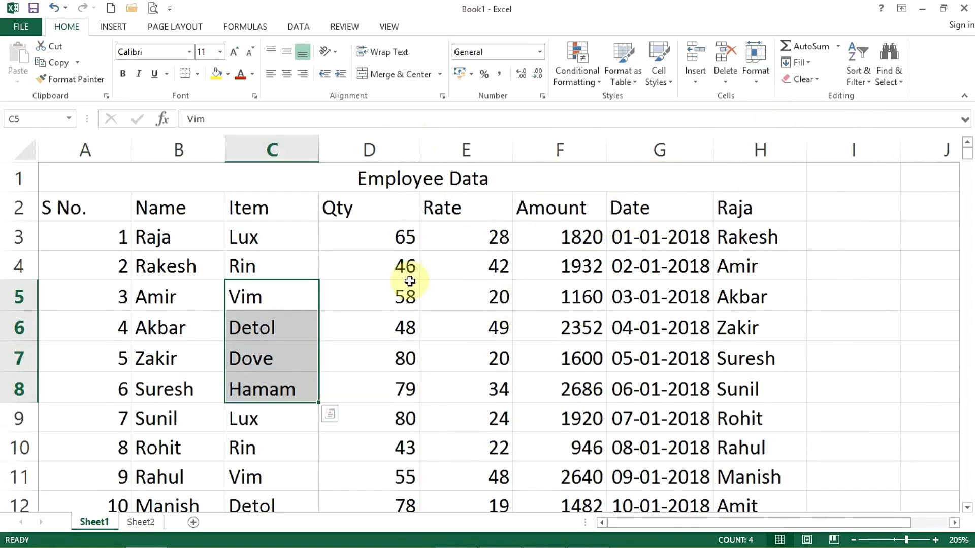
click(760, 81)
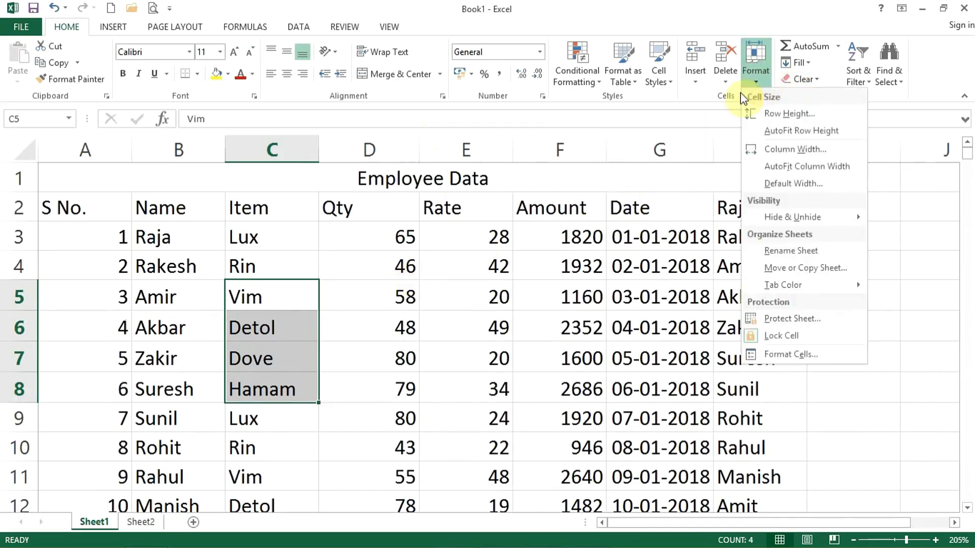
click(763, 144)
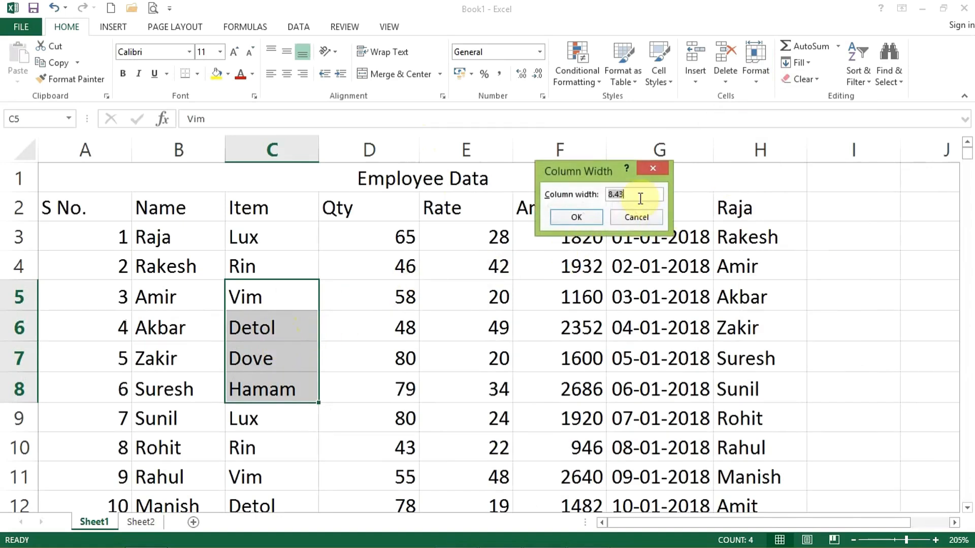
Apply a width of 15 to column C, then AutoFit it by double-clicking its header border.
key(Return)
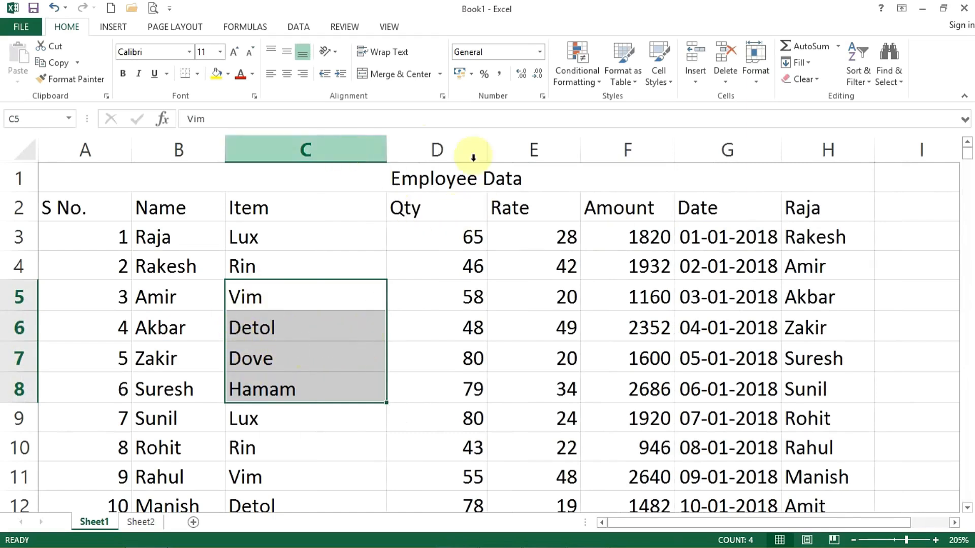
click(751, 86)
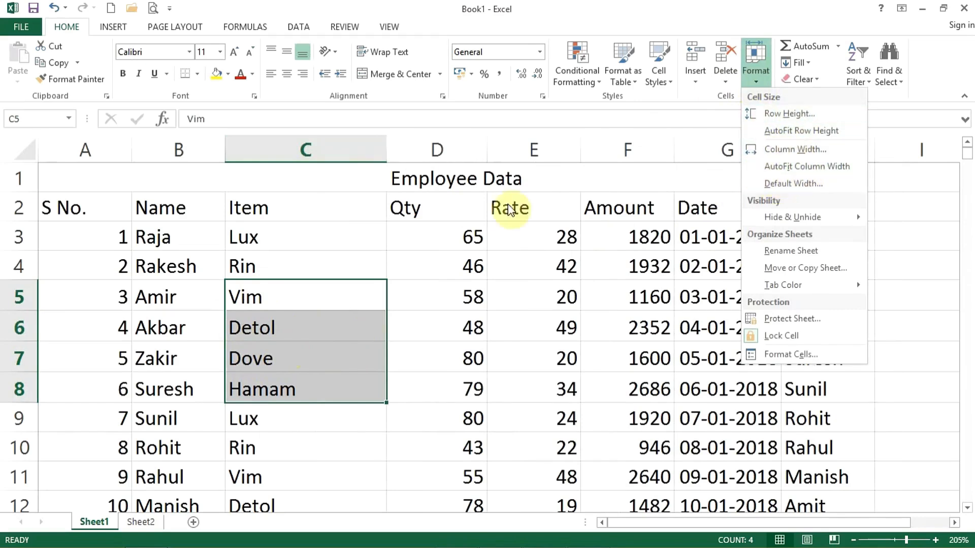
click(430, 215)
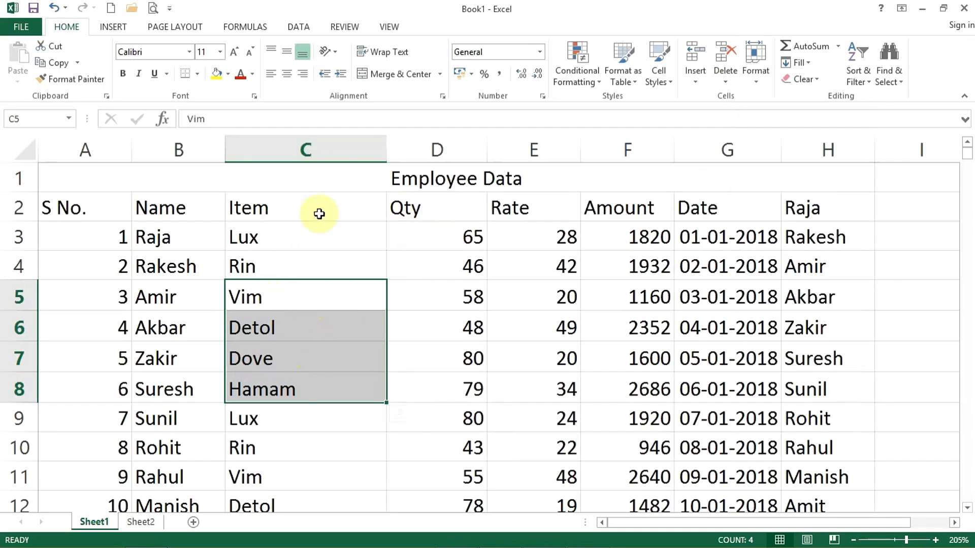
double_click(387, 153)
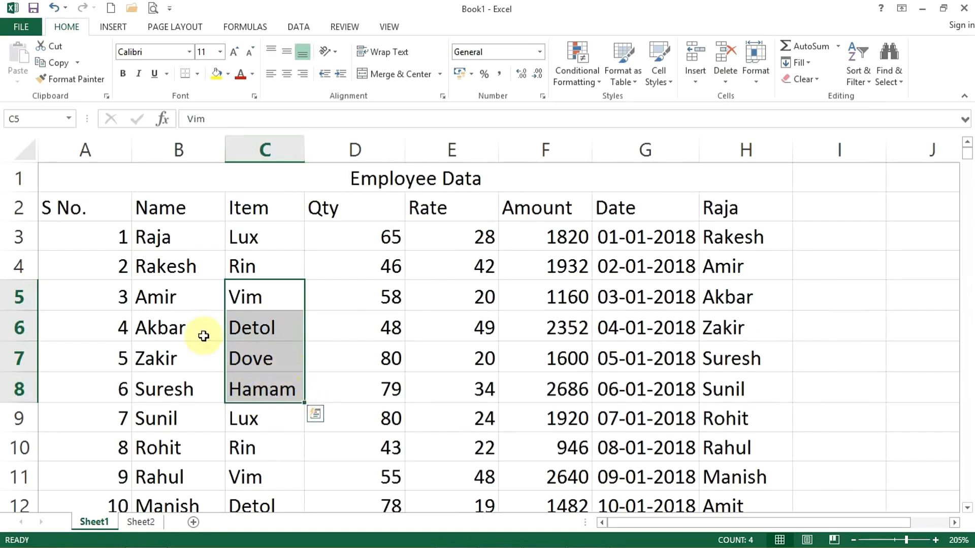
click(81, 147)
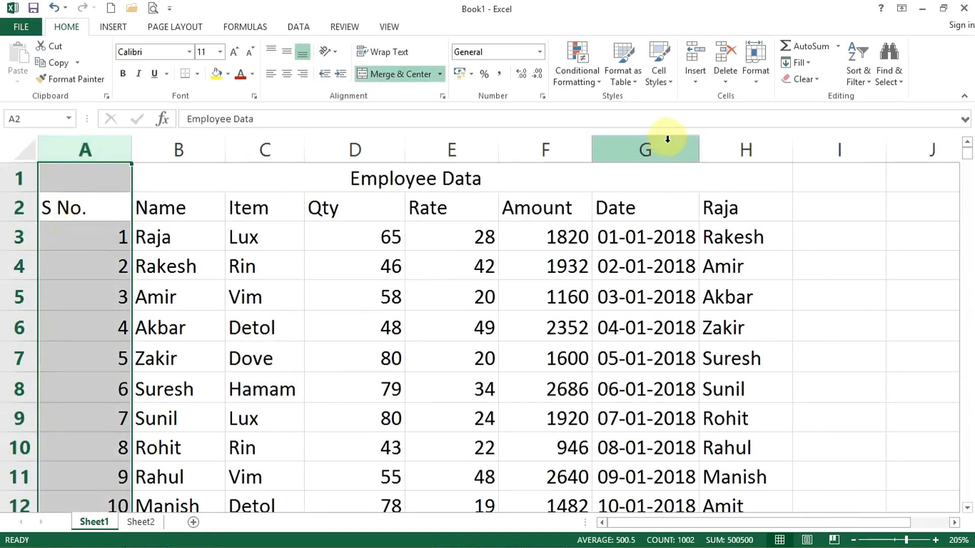
AutoFit column A's width, then drag row 3 taller and AutoFit its height back.
click(756, 81)
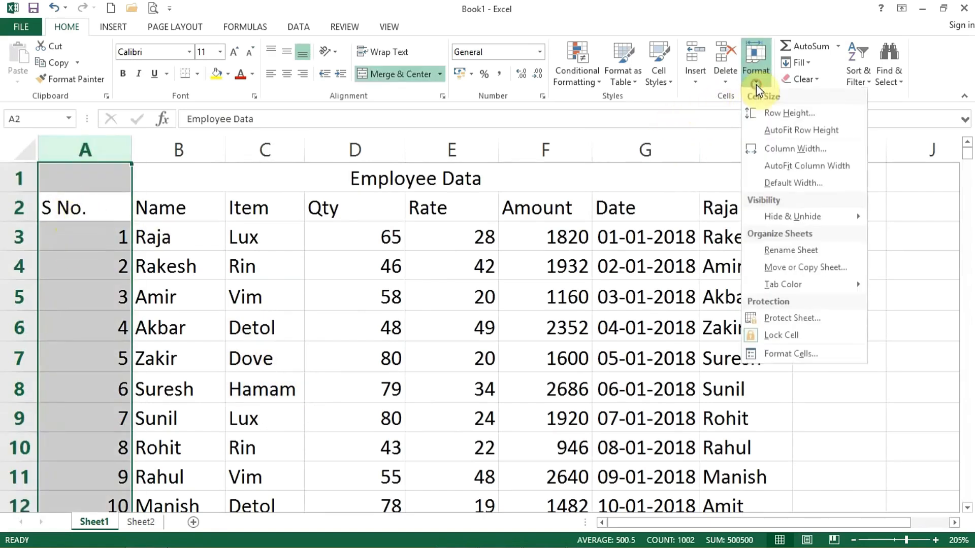
click(782, 166)
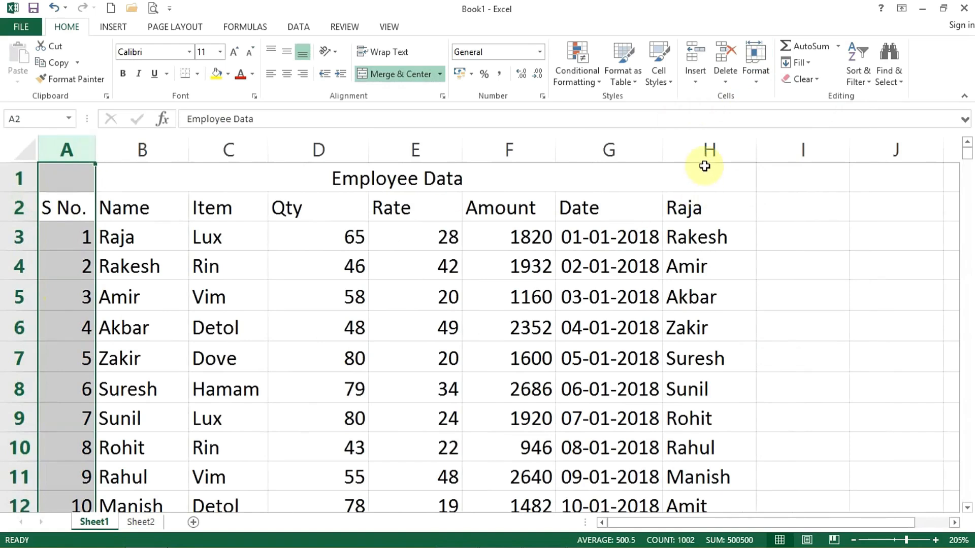
click(18, 236)
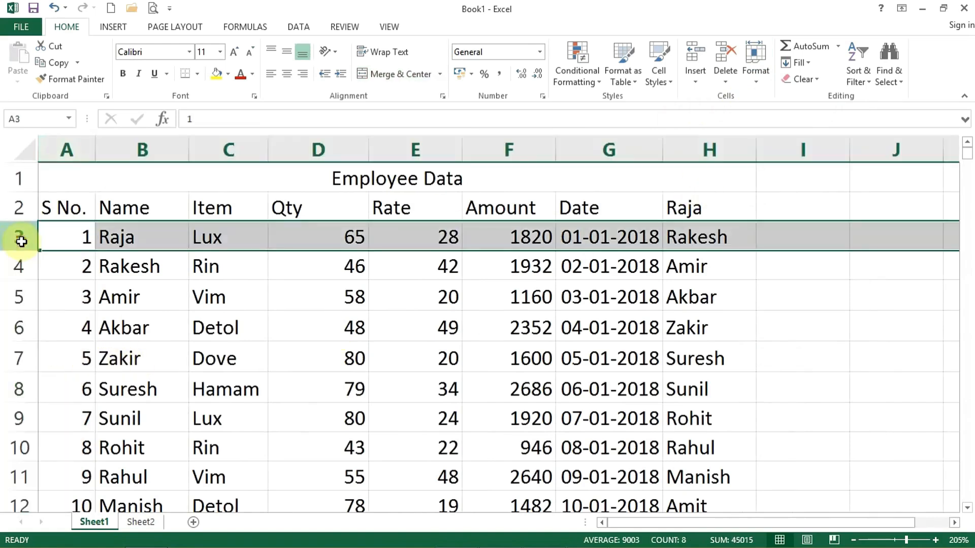
drag(19, 251, 18, 291)
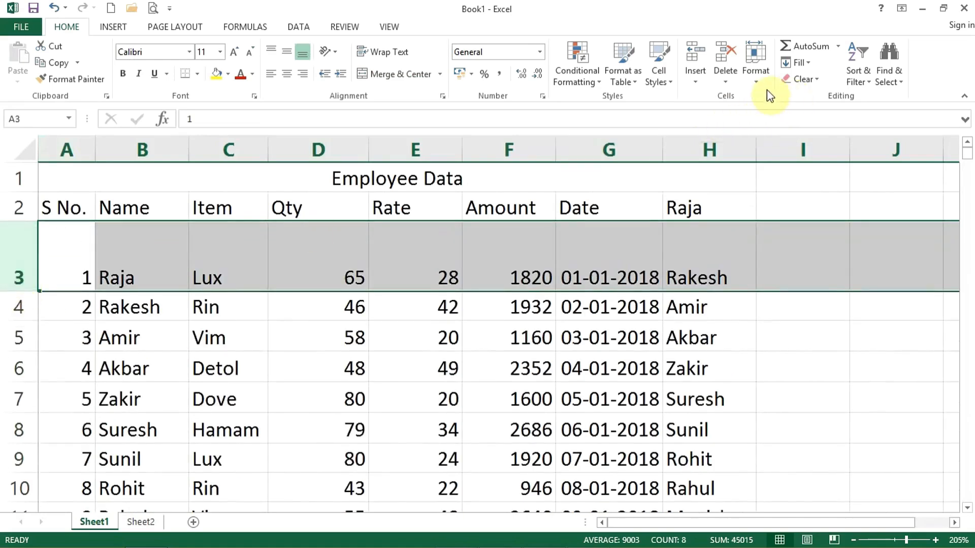
click(756, 80)
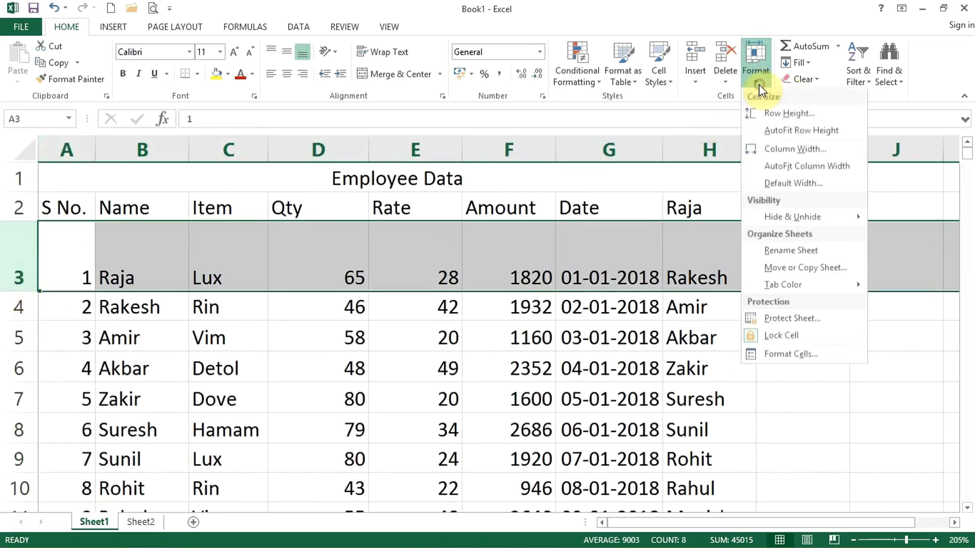
click(774, 133)
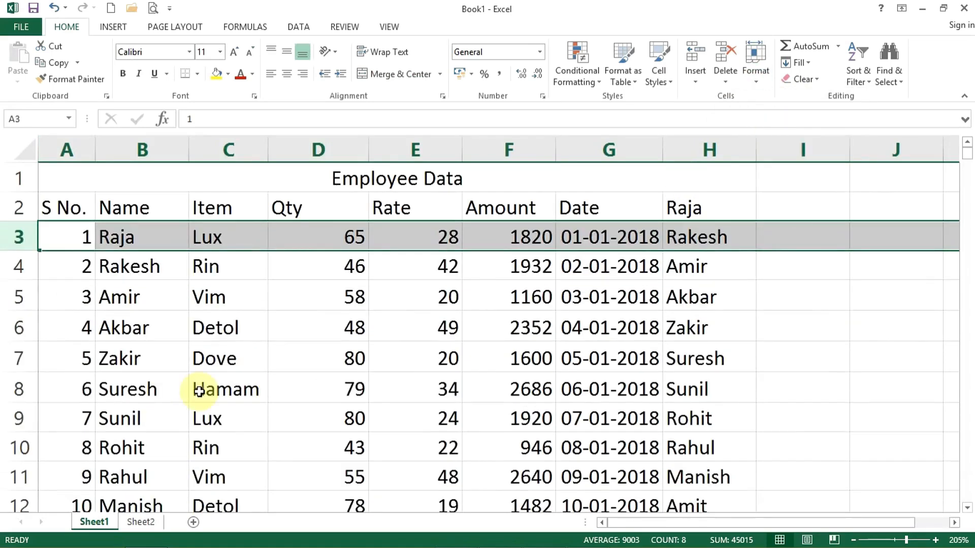
Look at the Format > Hide & Unhide options and close them unused.
click(756, 77)
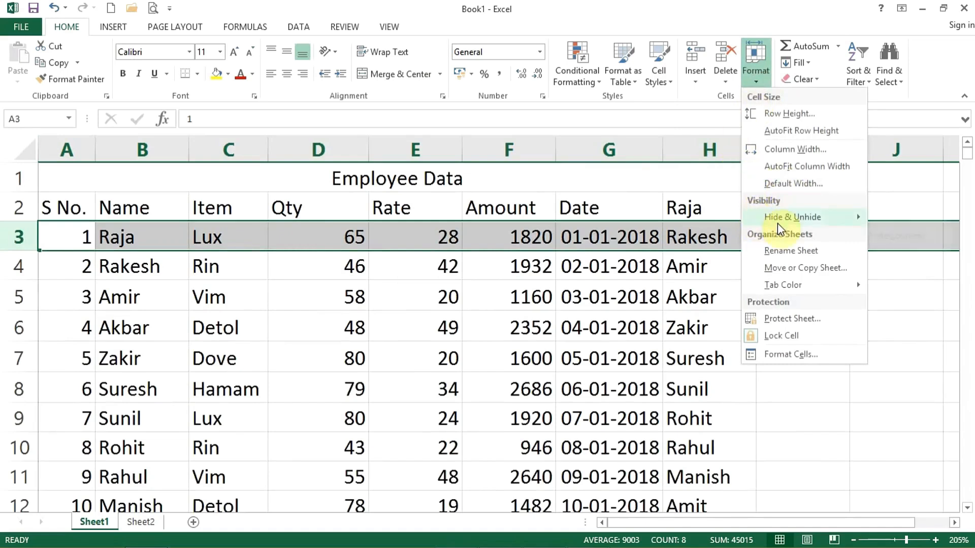
mouse_move(792, 224)
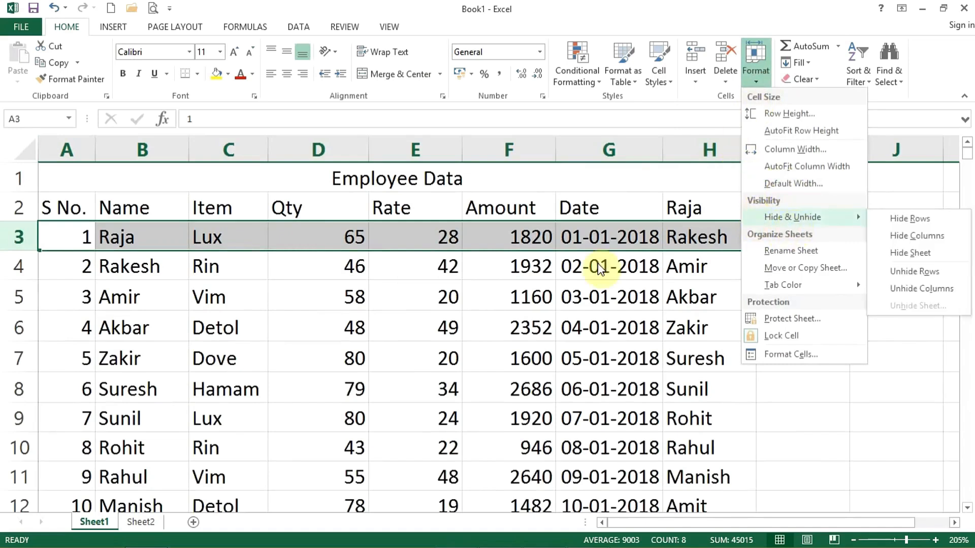
click(243, 314)
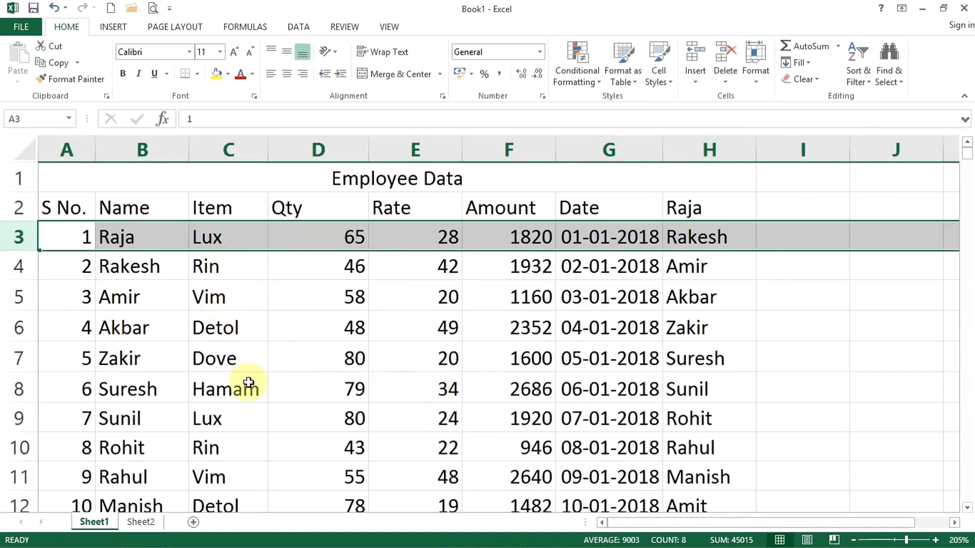
Hide Date column G via Format > Hide & Unhide > Hide Columns, then select columns F to H.
click(592, 157)
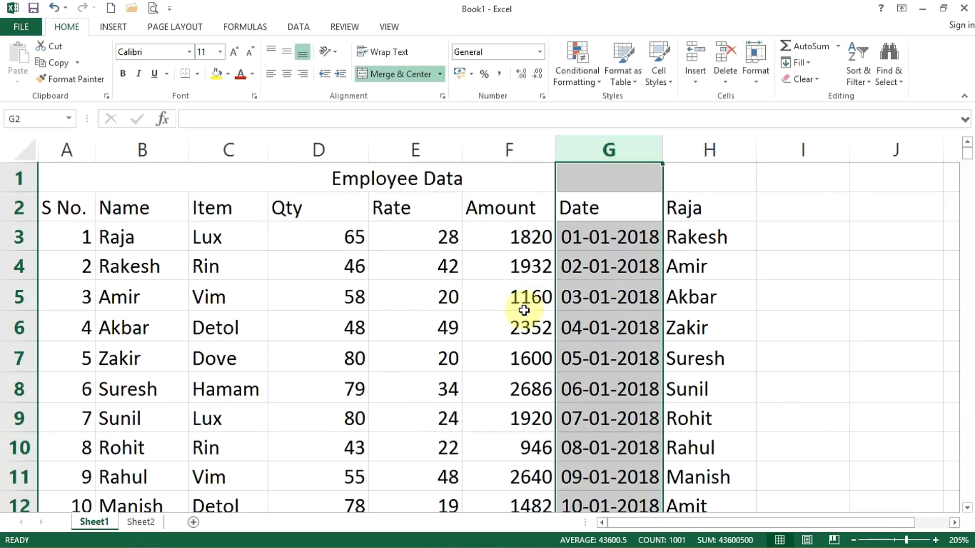
right_click(588, 152)
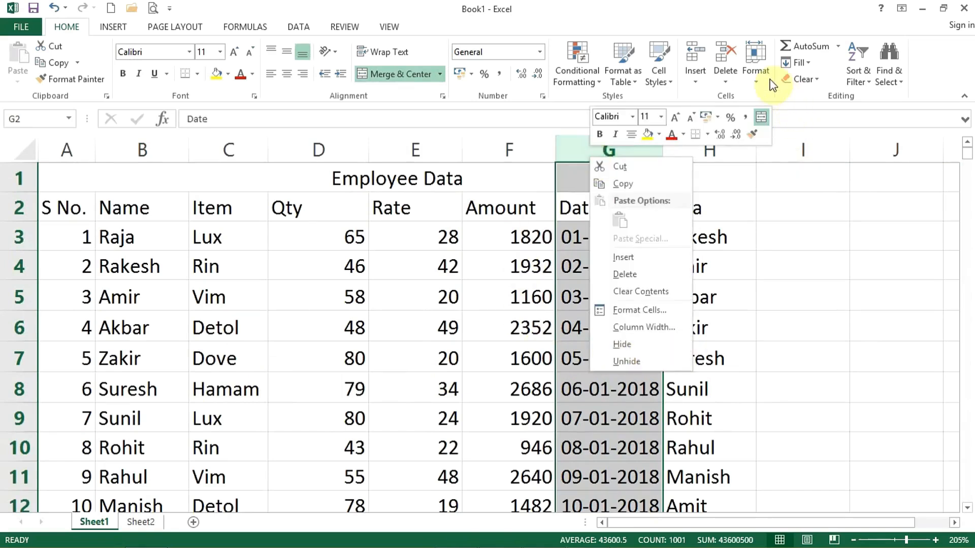
click(754, 64)
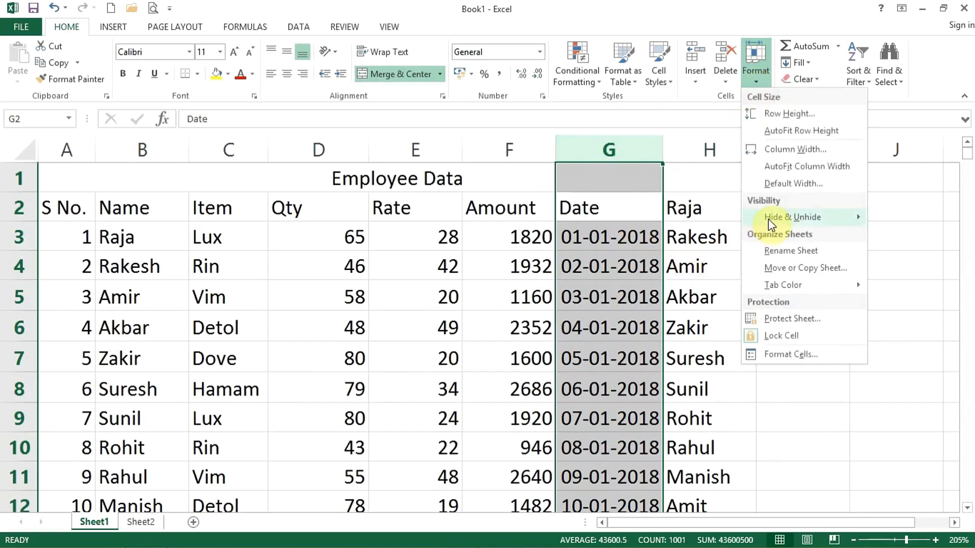
mouse_move(768, 218)
click(909, 236)
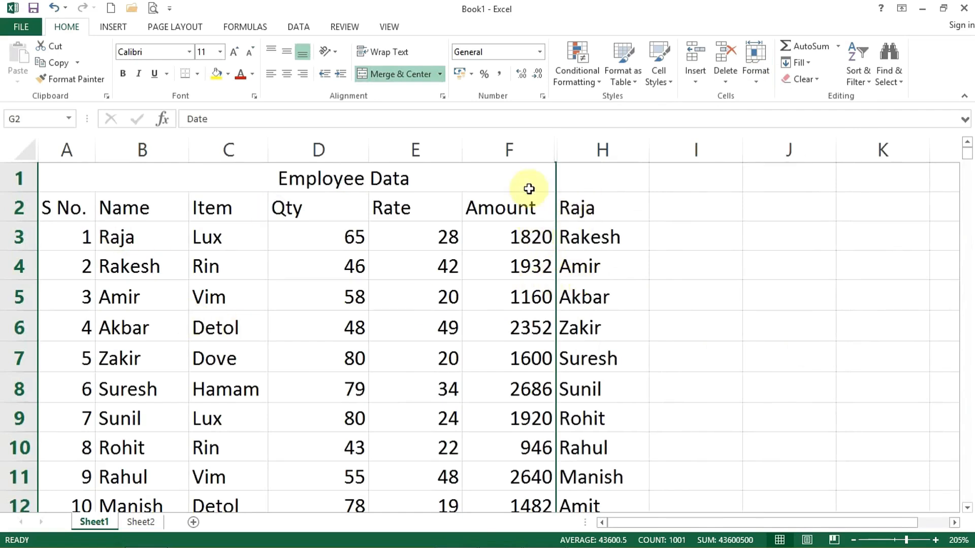
drag(518, 144, 568, 141)
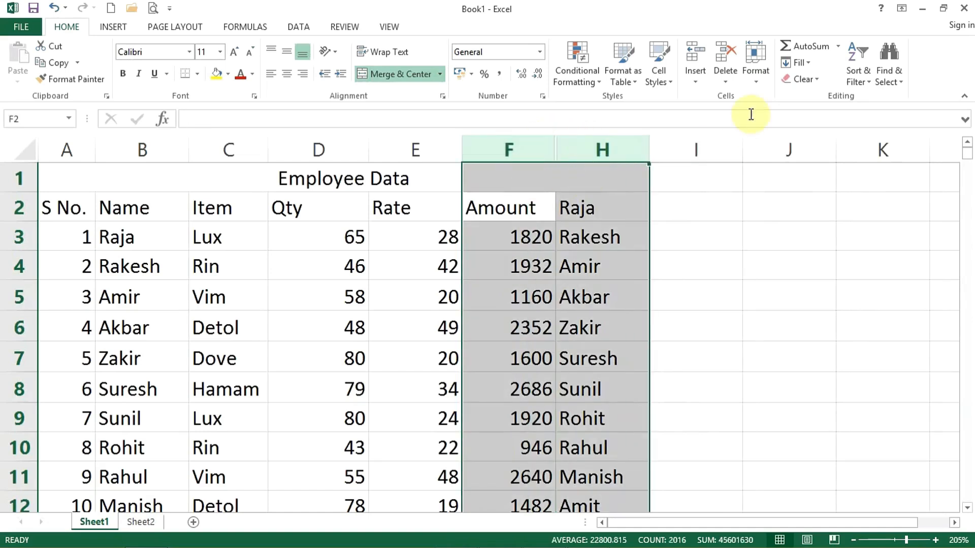
Unhide columns F through H so the Date column G reappears.
click(760, 84)
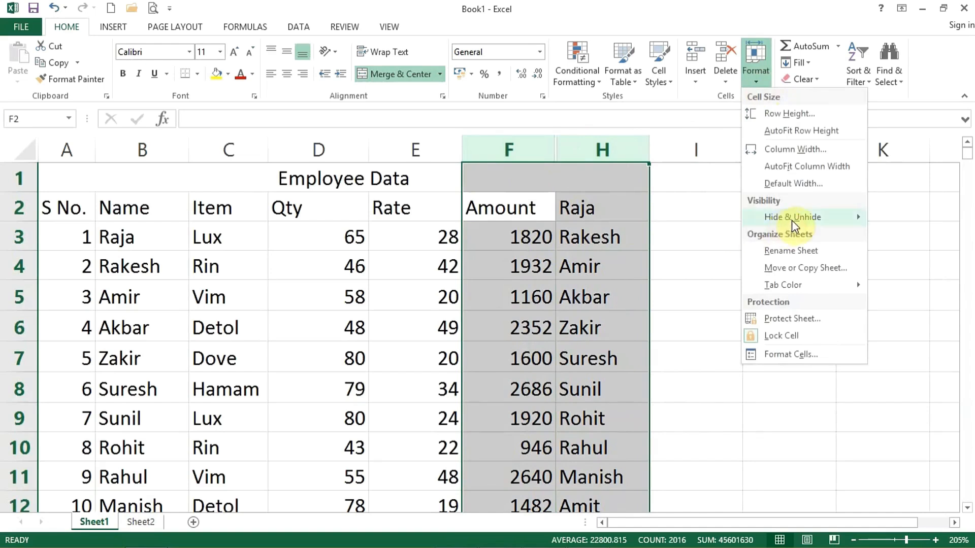
mouse_move(791, 221)
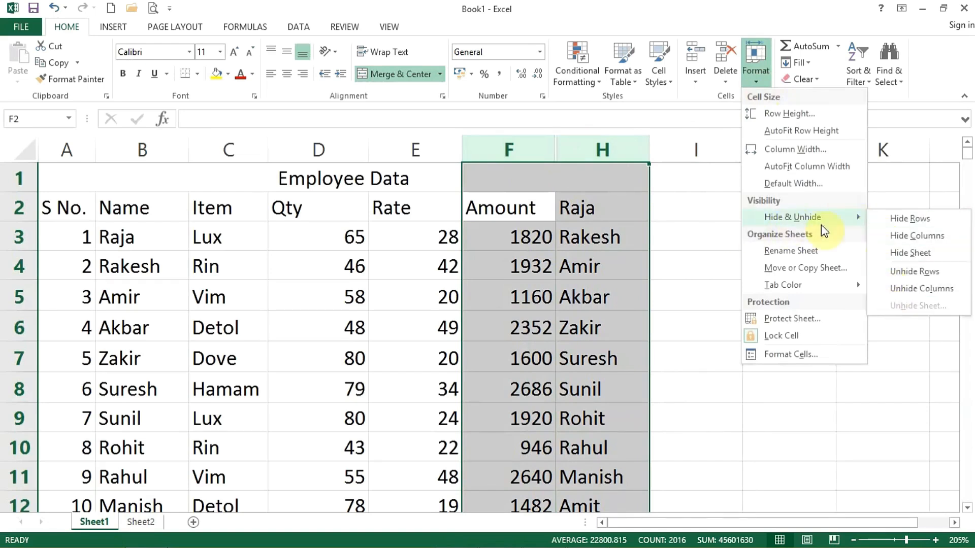
right_click(547, 154)
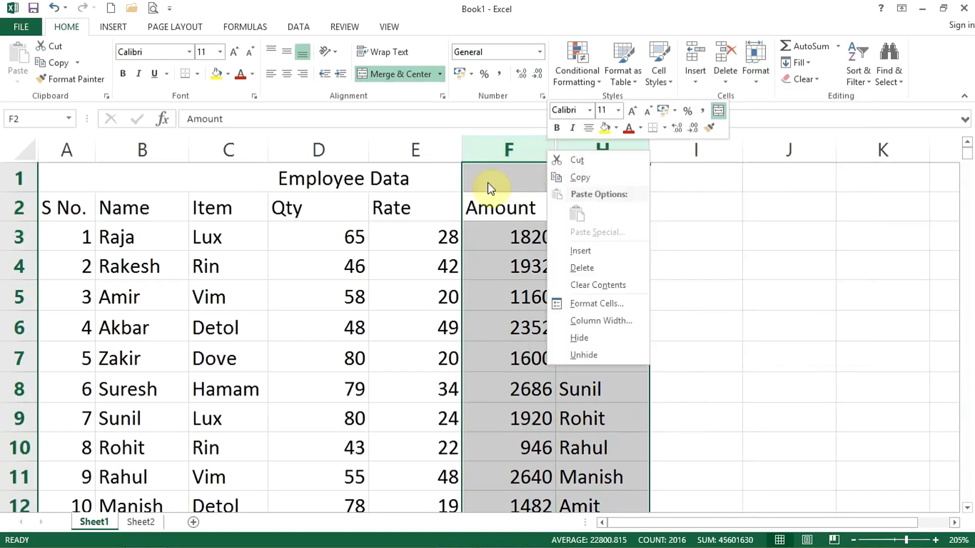
click(612, 353)
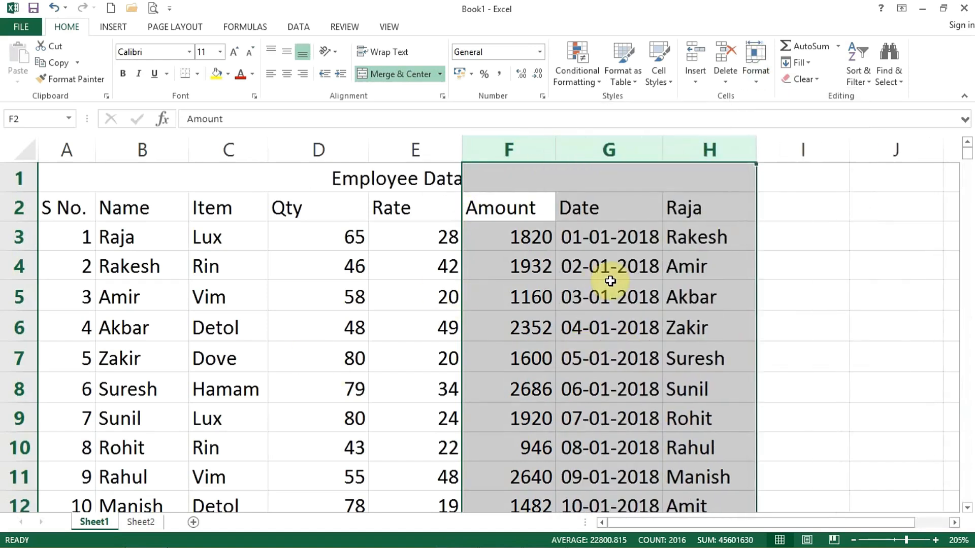
Hide the Qty column D, then unhide it between Item and Rate.
click(297, 155)
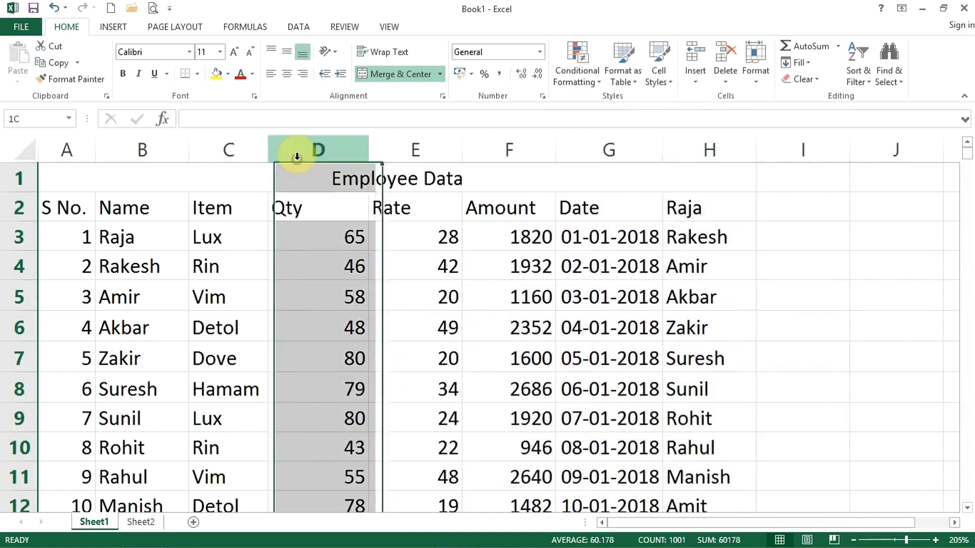
right_click(297, 158)
click(348, 351)
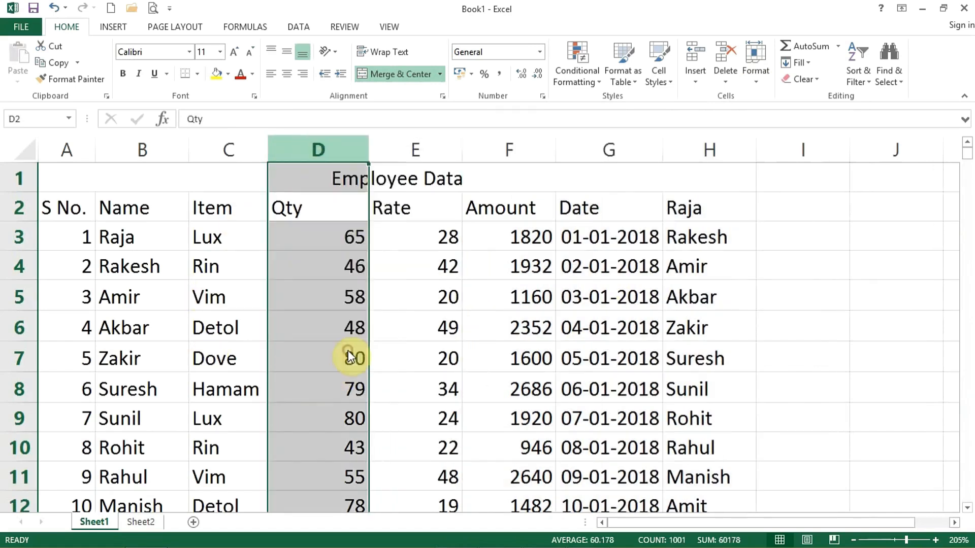
drag(239, 148, 303, 145)
right_click(303, 147)
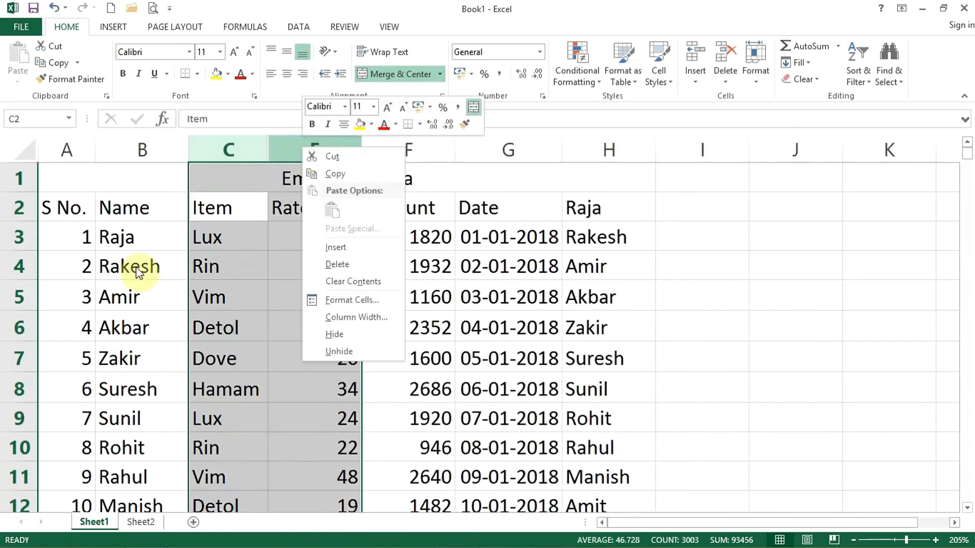
click(350, 351)
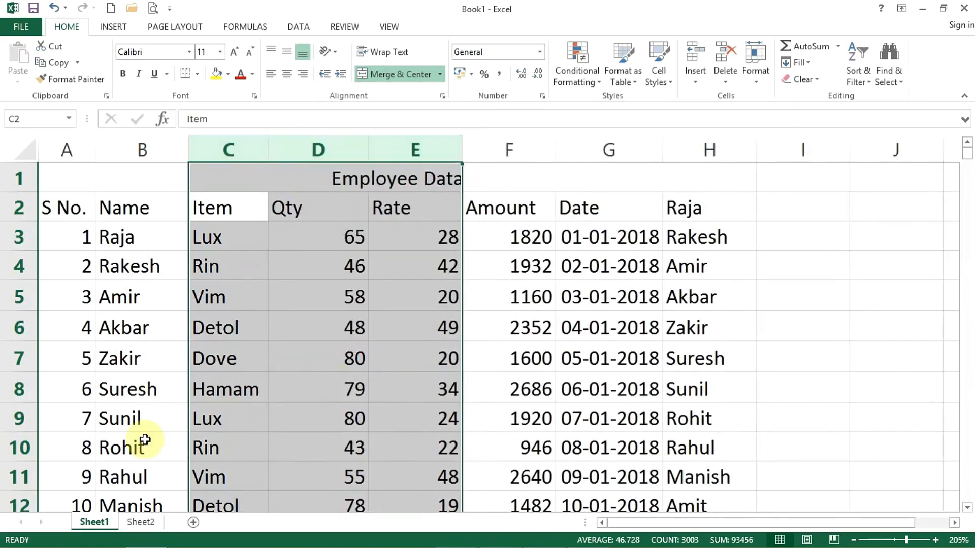
click(753, 84)
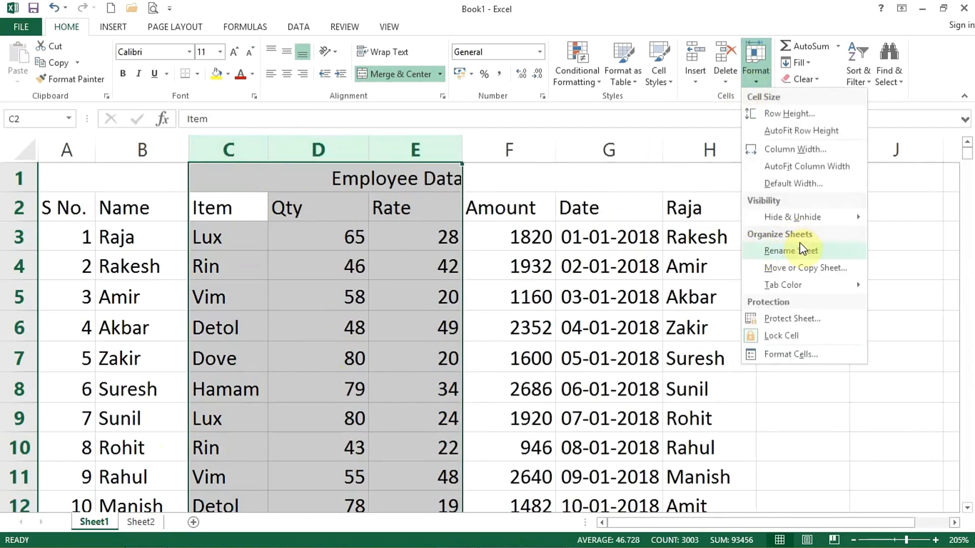
Give the Sheet1 tab a yellow tab colour.
click(136, 521)
right_click(136, 521)
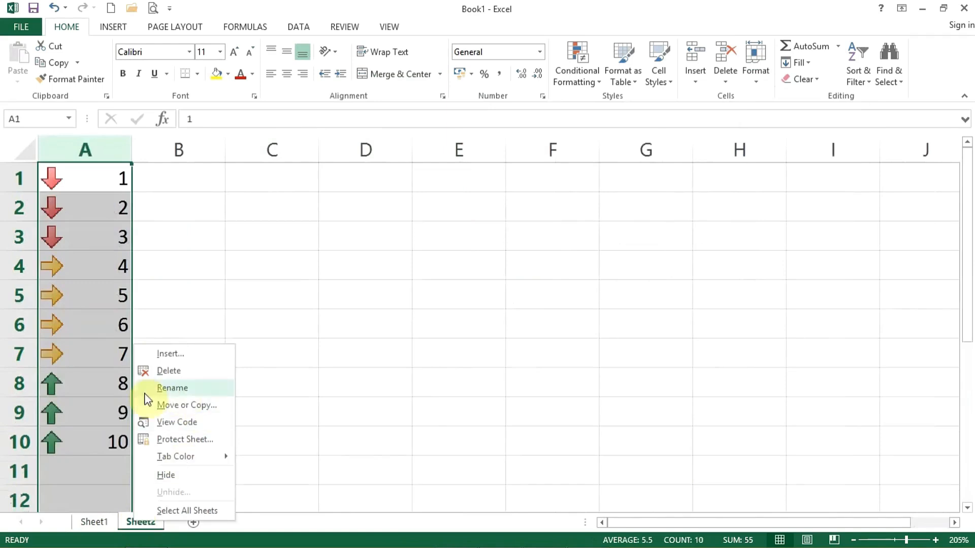
click(96, 521)
right_click(95, 522)
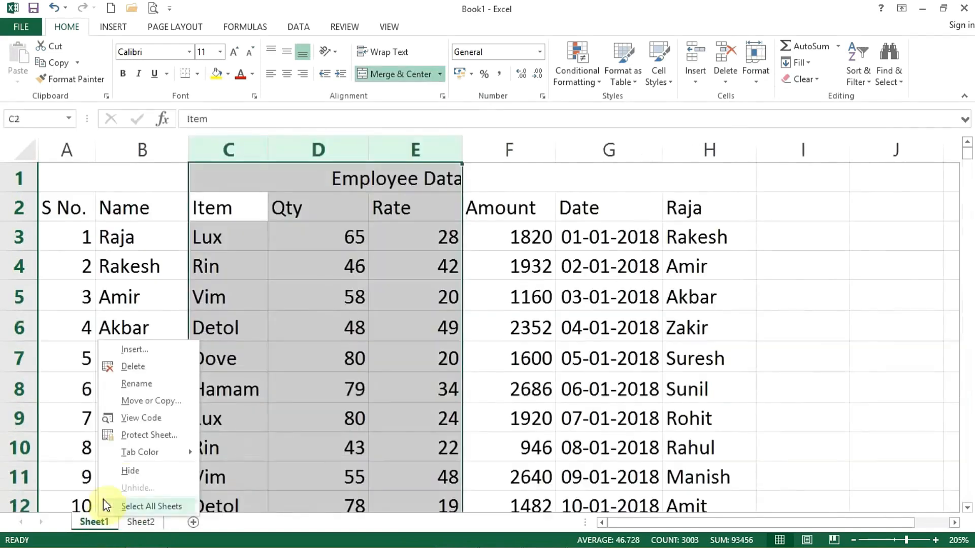
click(758, 81)
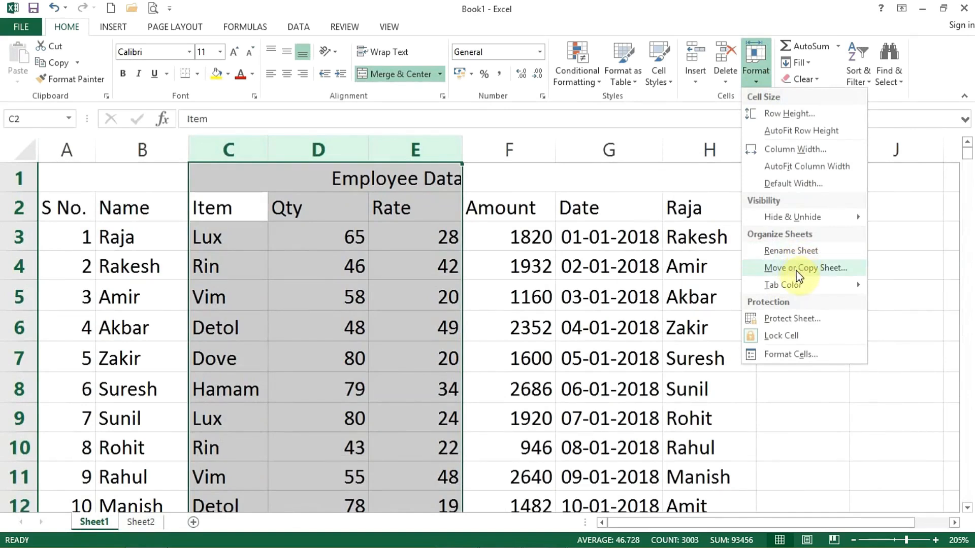
mouse_move(773, 286)
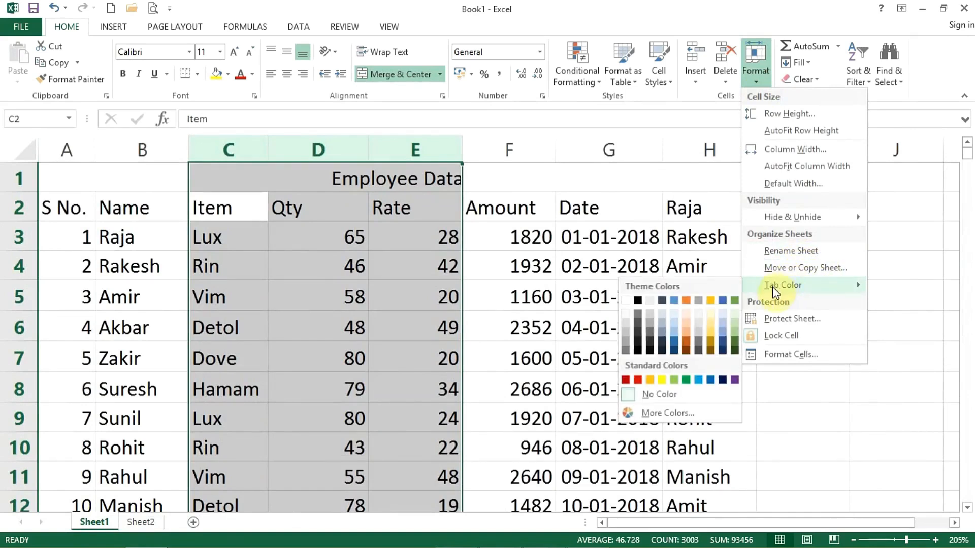
click(662, 380)
View the yellow tab from Sheet2, then return to the Employee Data sheet.
click(140, 523)
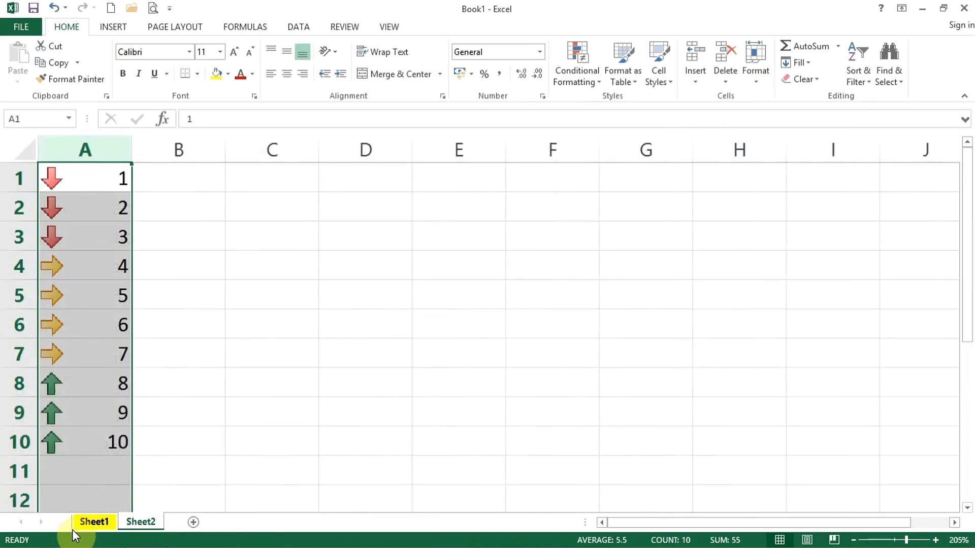
click(92, 527)
click(401, 375)
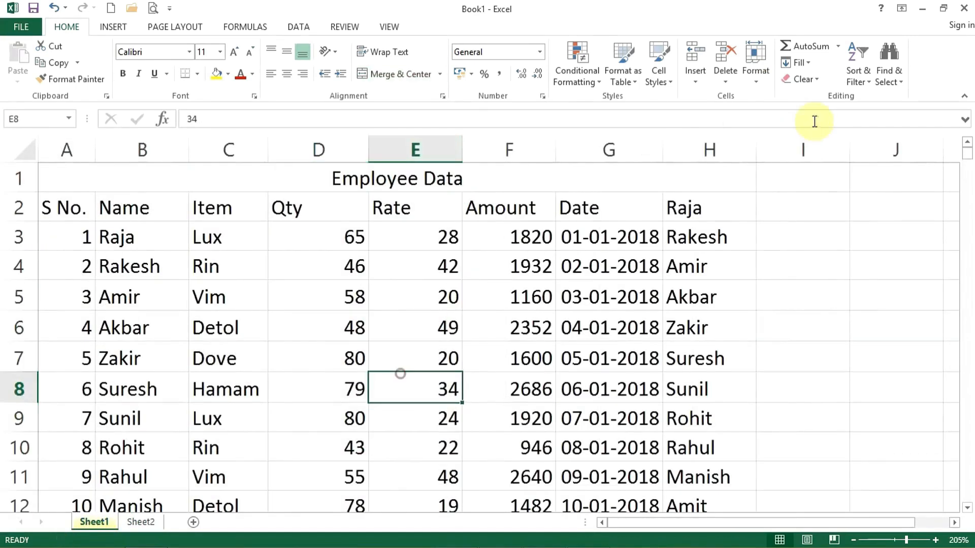
click(761, 90)
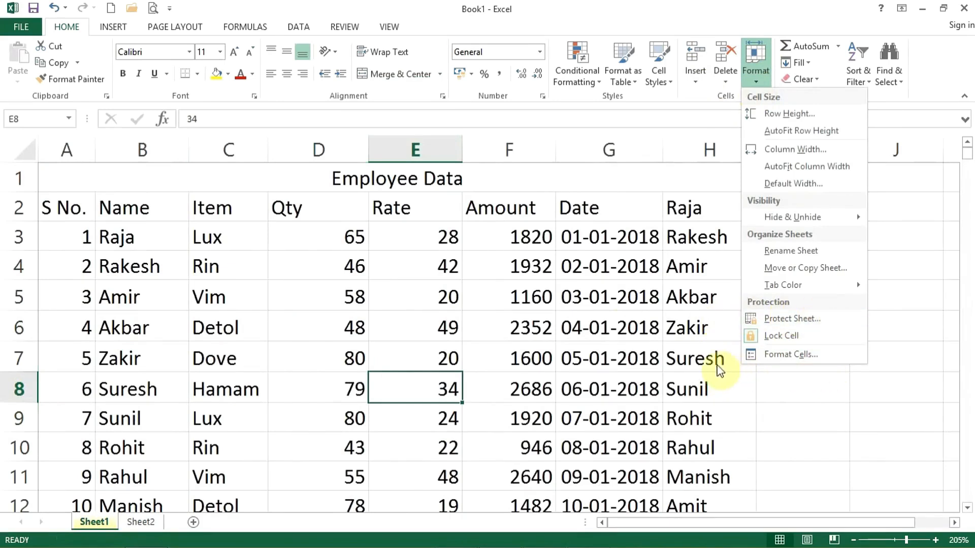
mouse_move(784, 285)
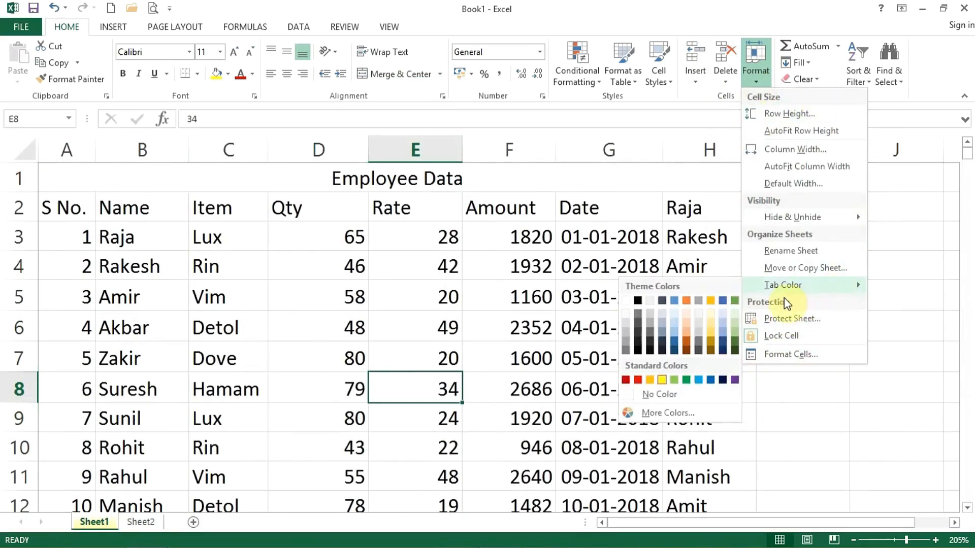
click(522, 246)
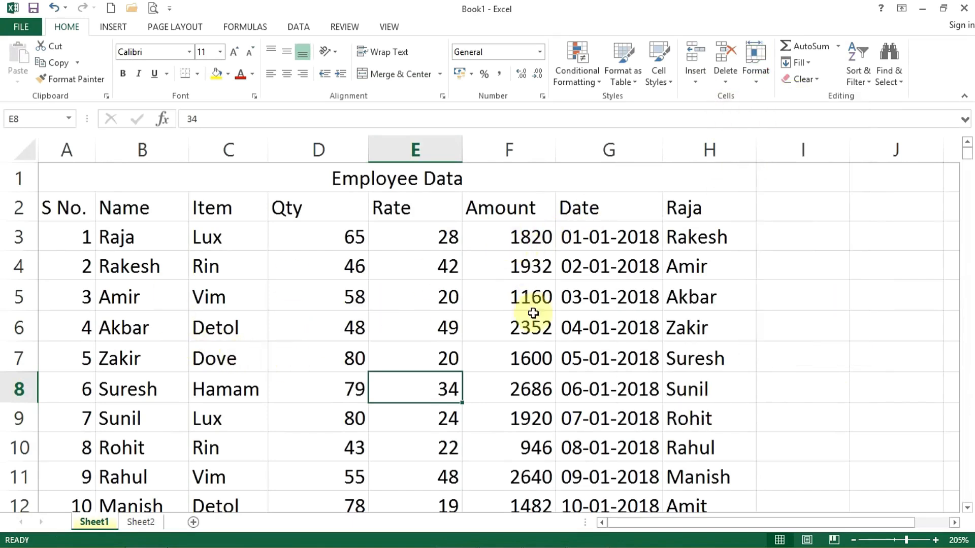